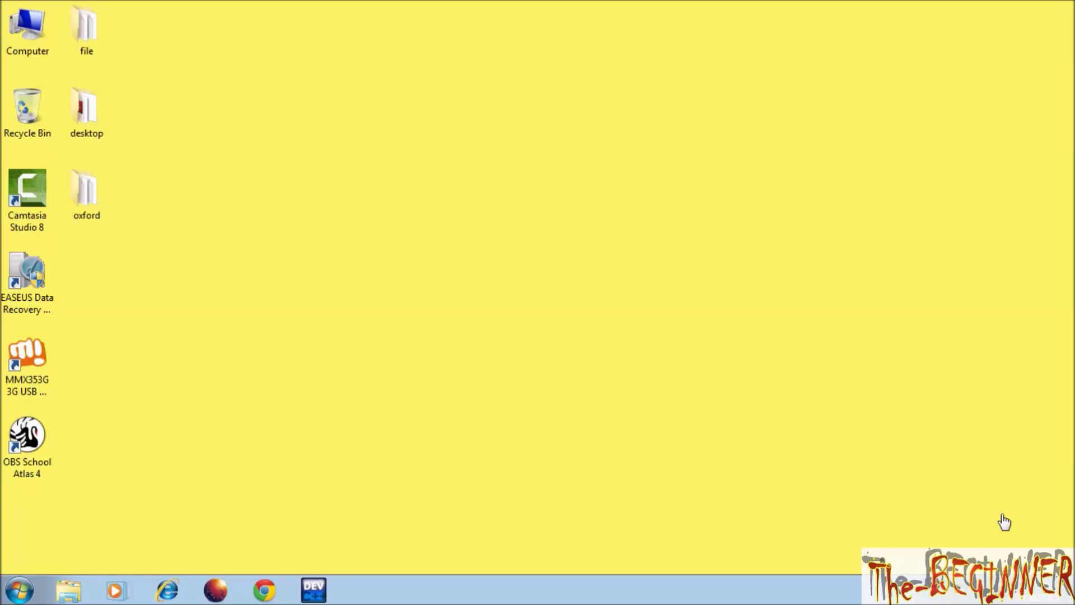
- Open the Computer window from the desktop and select DVD RW Drive (F:)
double_click(43, 31)
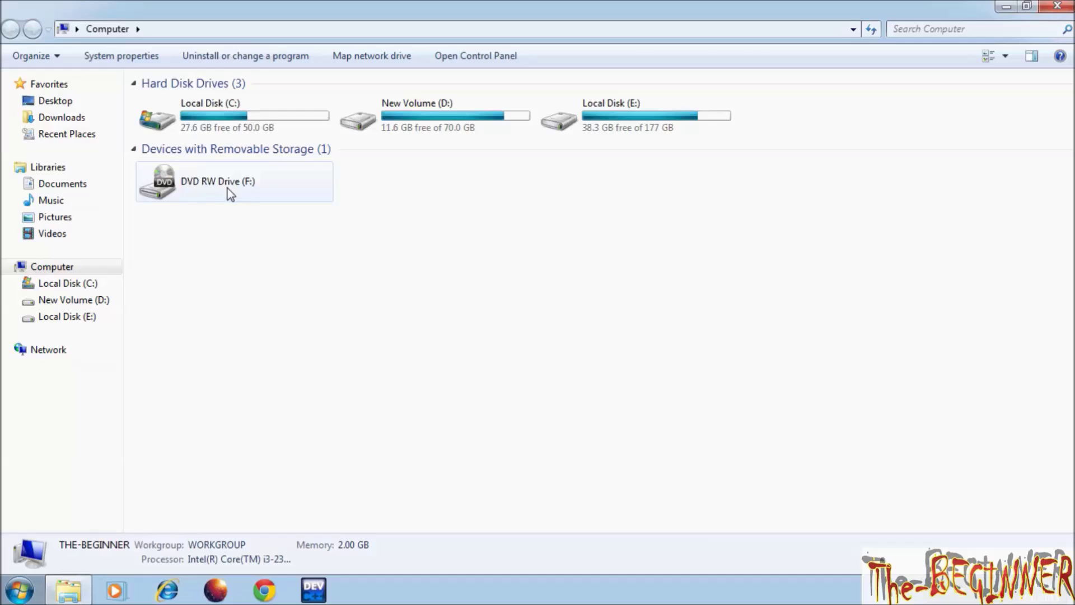
left_click(229, 194)
- Eject drive F: to load the OSAI 3rd ed CD, browse its files, then reopen Computer
right_click(214, 190)
left_click(259, 403)
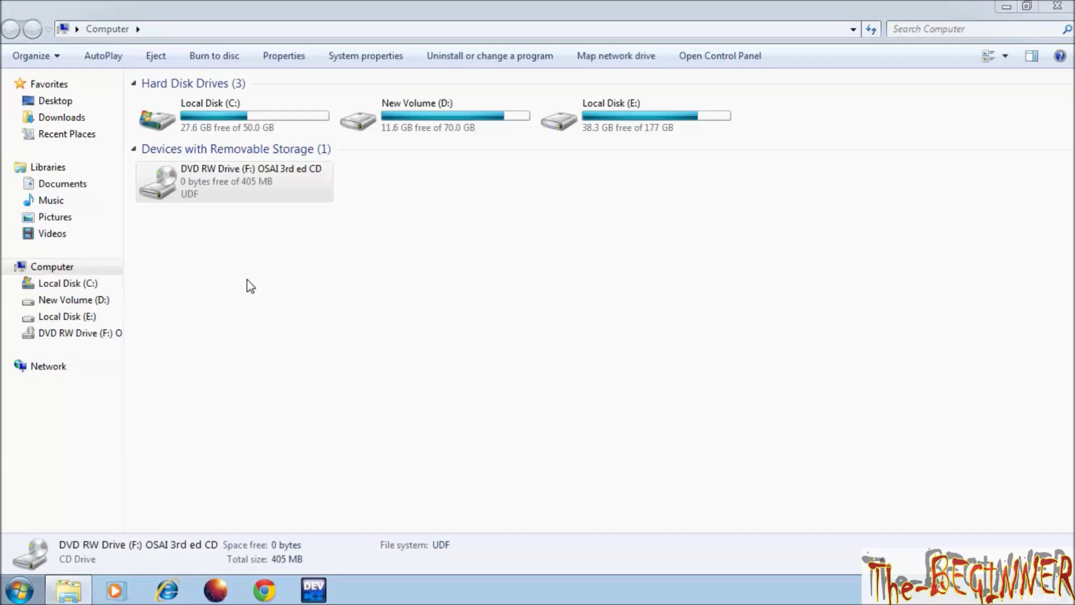
double_click(241, 200)
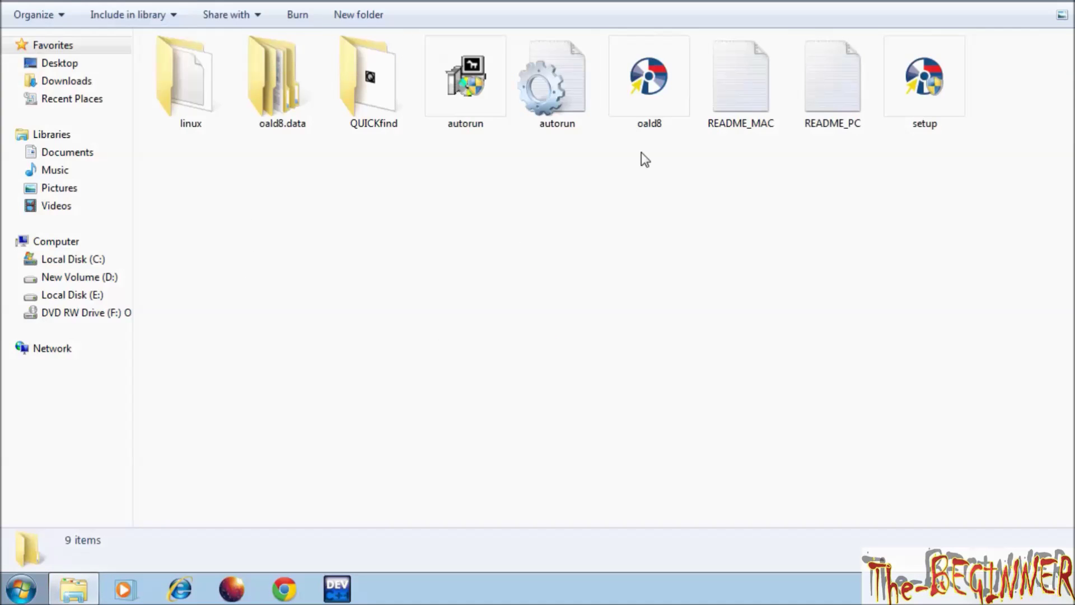
left_click(956, 95)
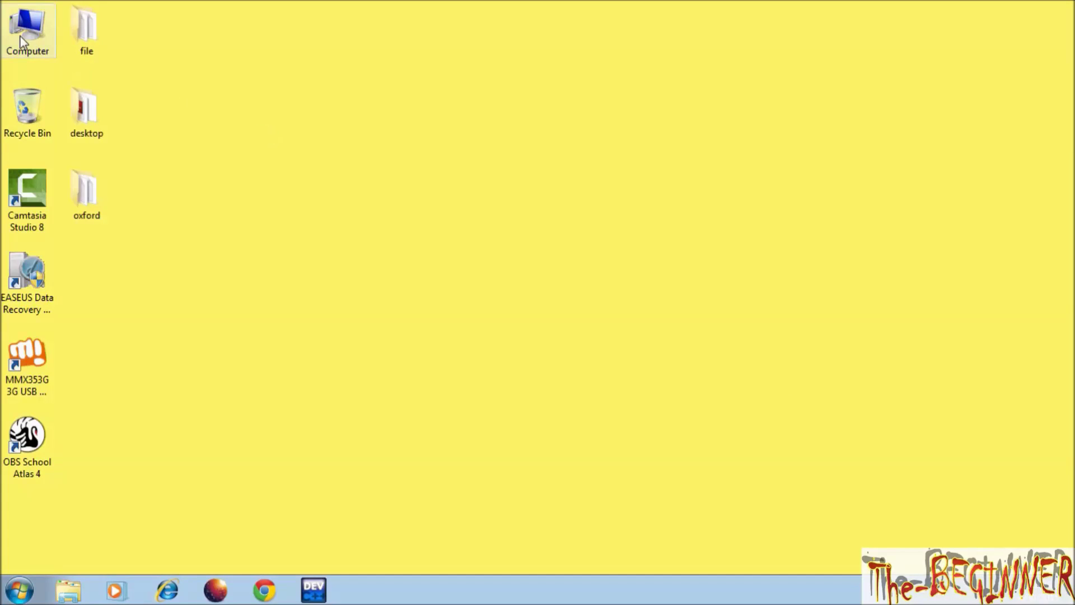
double_click(23, 33)
- Copy DVD RW Drive (F:) holding the OSAI CD, then close the Computer window
left_click(237, 184)
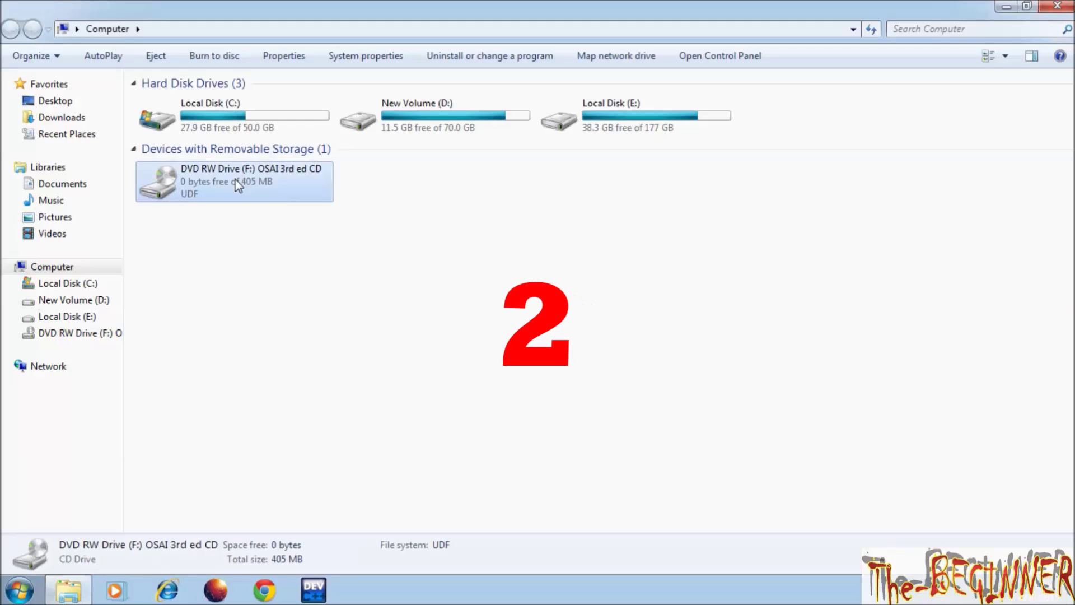
right_click(237, 184)
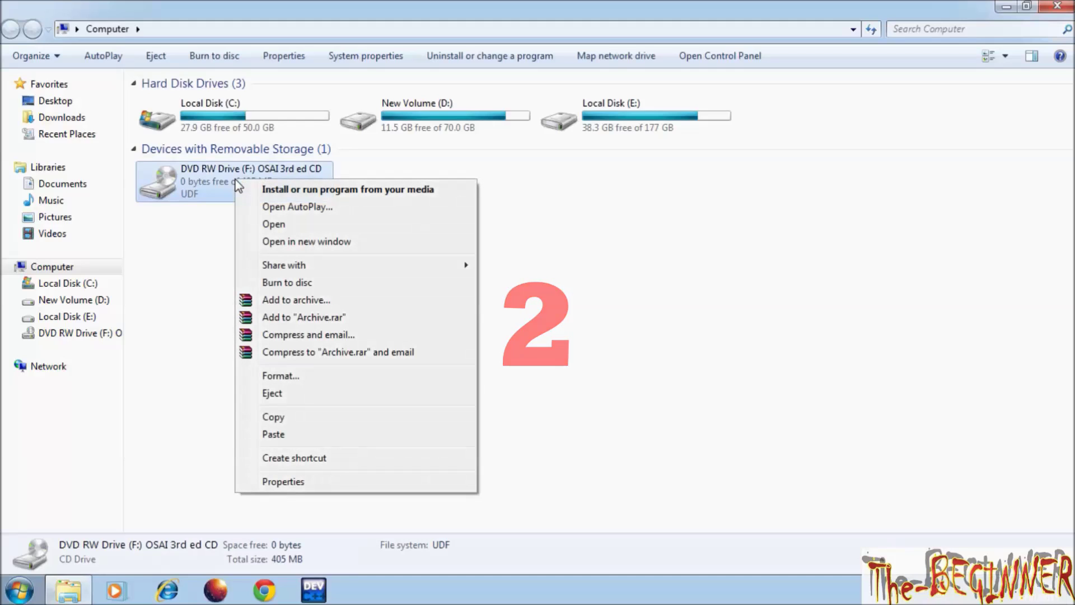
left_click(285, 417)
left_click(1054, 6)
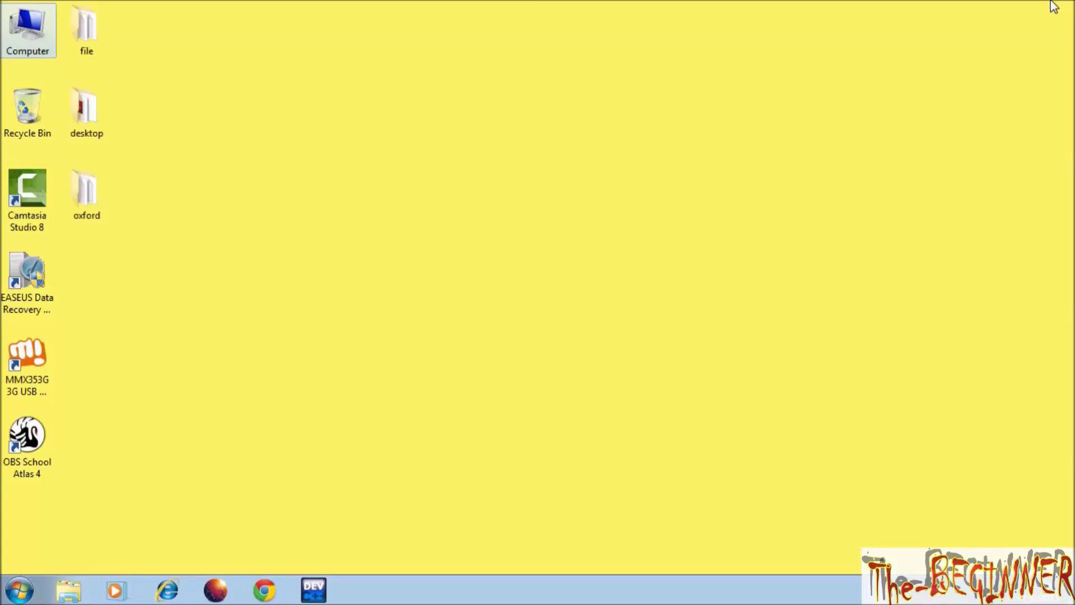
- Check the setup program in the oxford folder, then search Computer for 'ultra'
double_click(86, 192)
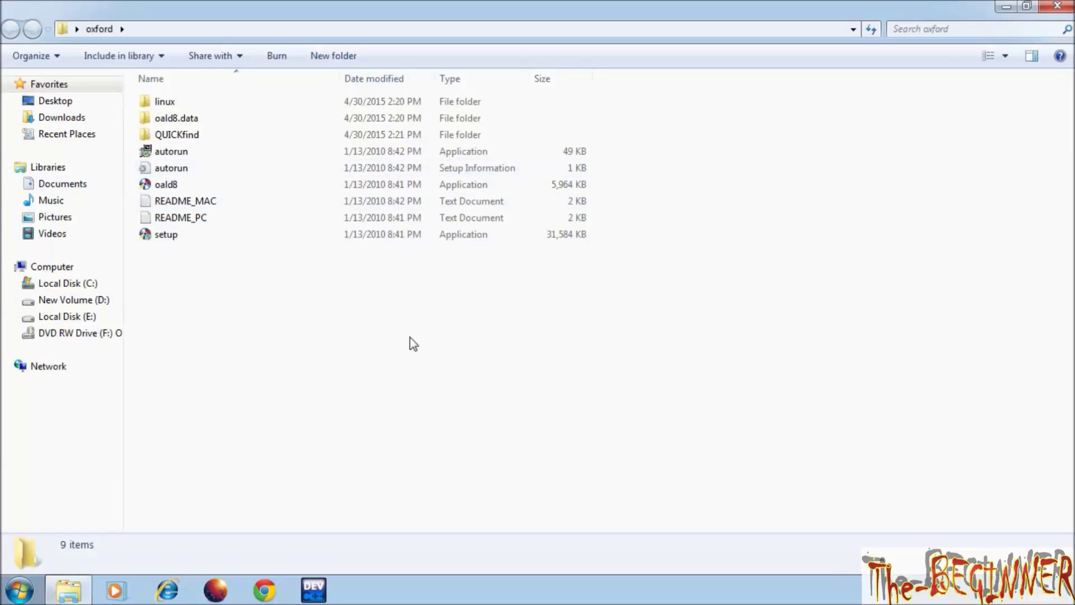
left_click(329, 236)
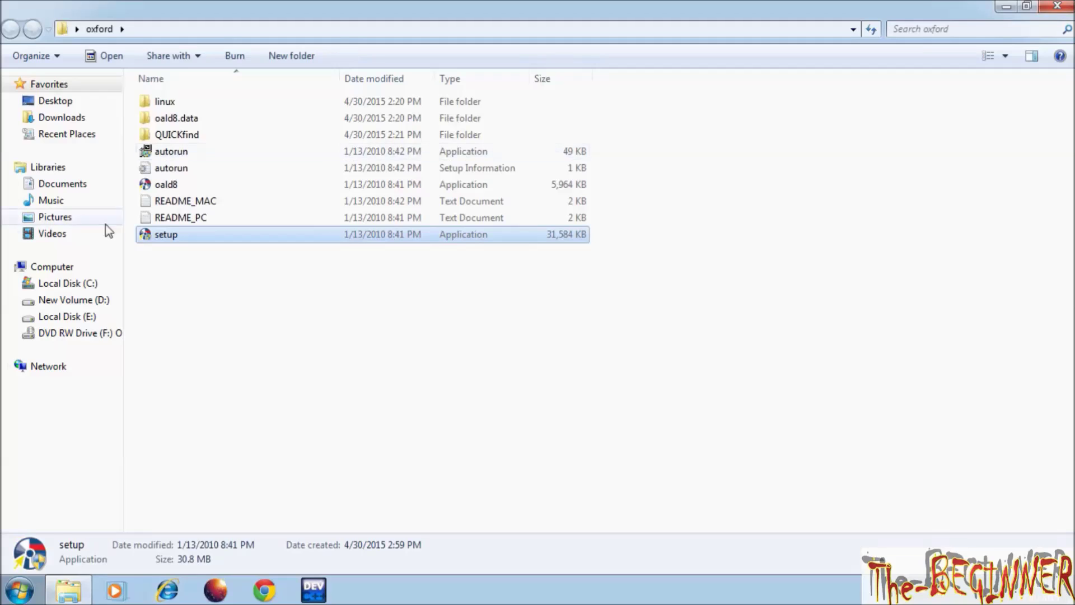
left_click(51, 267)
left_click(931, 29)
type("ultra")
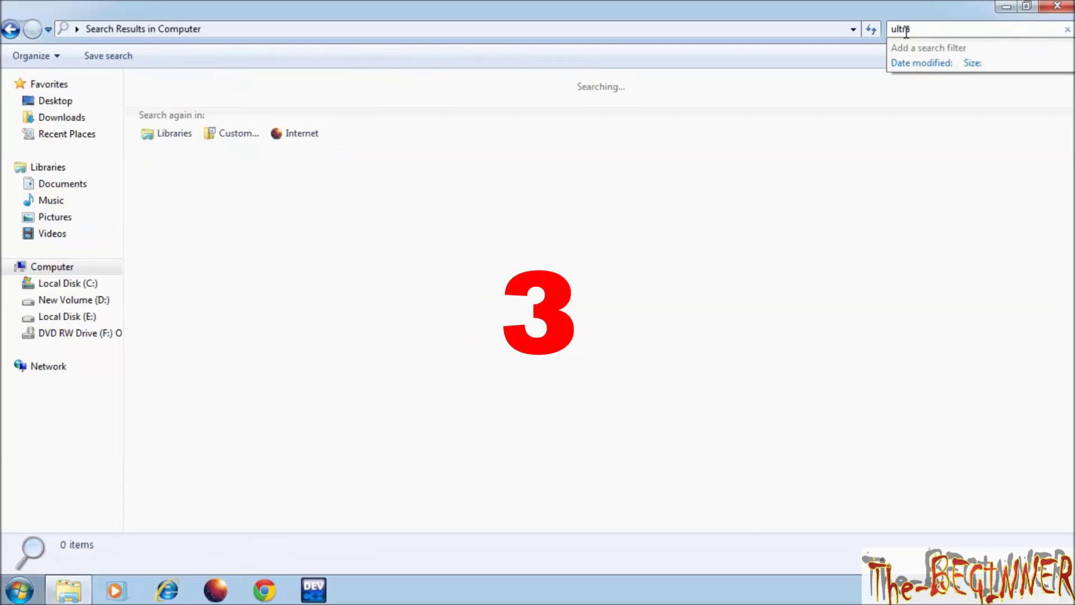
- Put the uiso9_pe-ES installer from the ultra iso folder onto the desktop
double_click(213, 160)
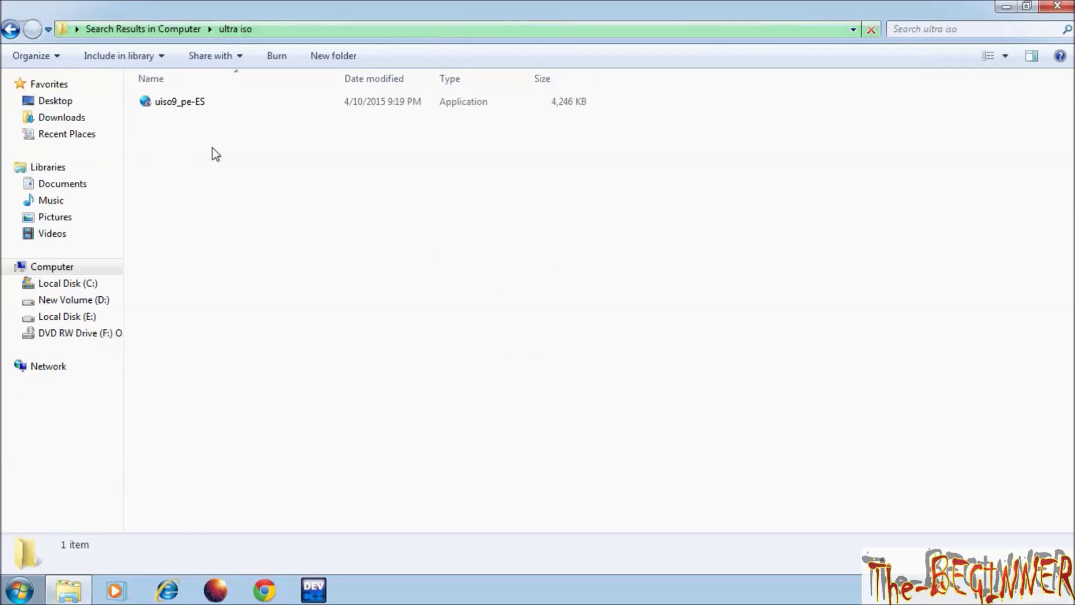
left_click(280, 106)
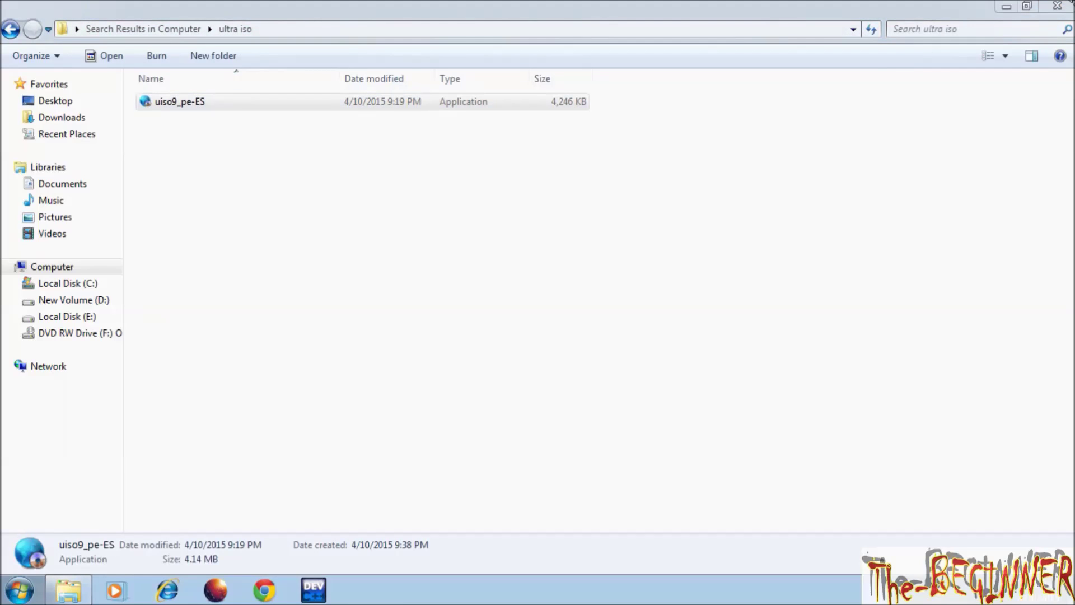
left_click(1057, 6)
key("ctrl+v")
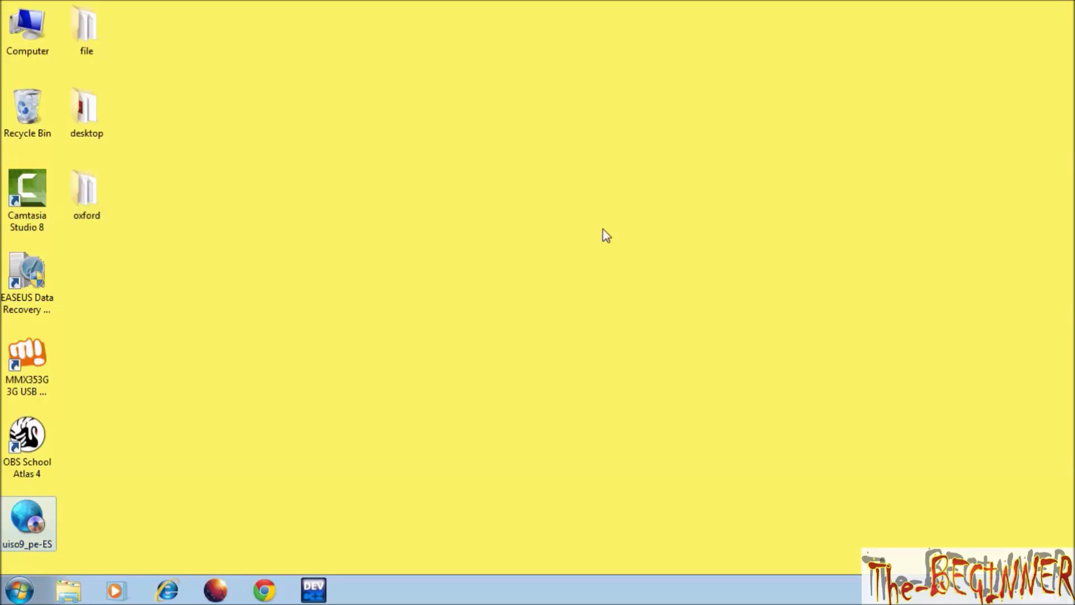
left_click_drag(50, 532, 260, 337)
- Check the installer's properties, glance at the DVD drive, then launch uiso9_pe-ES
right_click(260, 337)
left_click(342, 566)
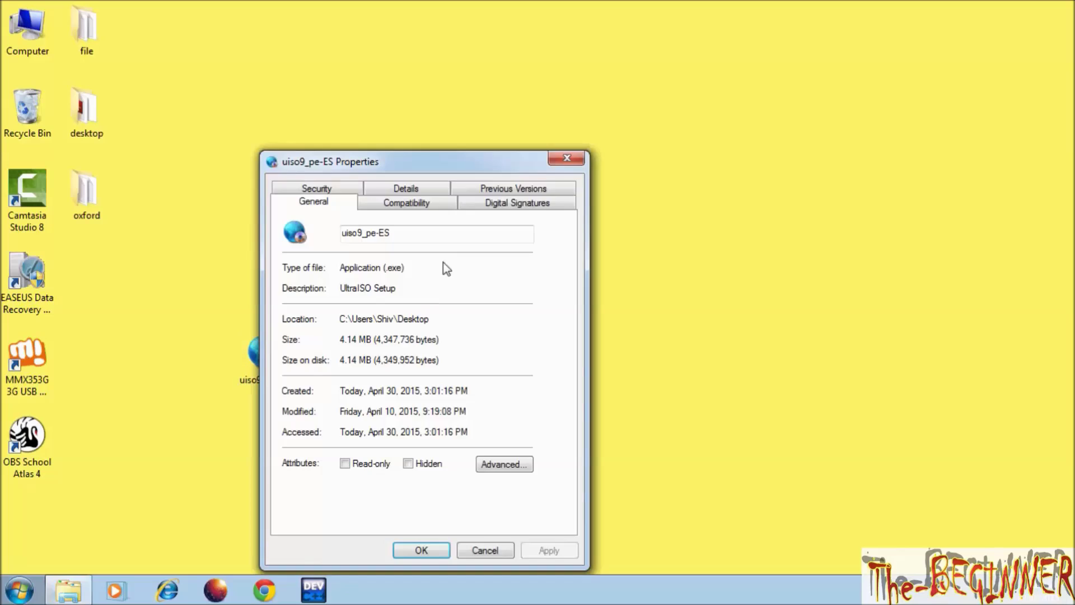
left_click(567, 158)
double_click(41, 48)
left_click(259, 180)
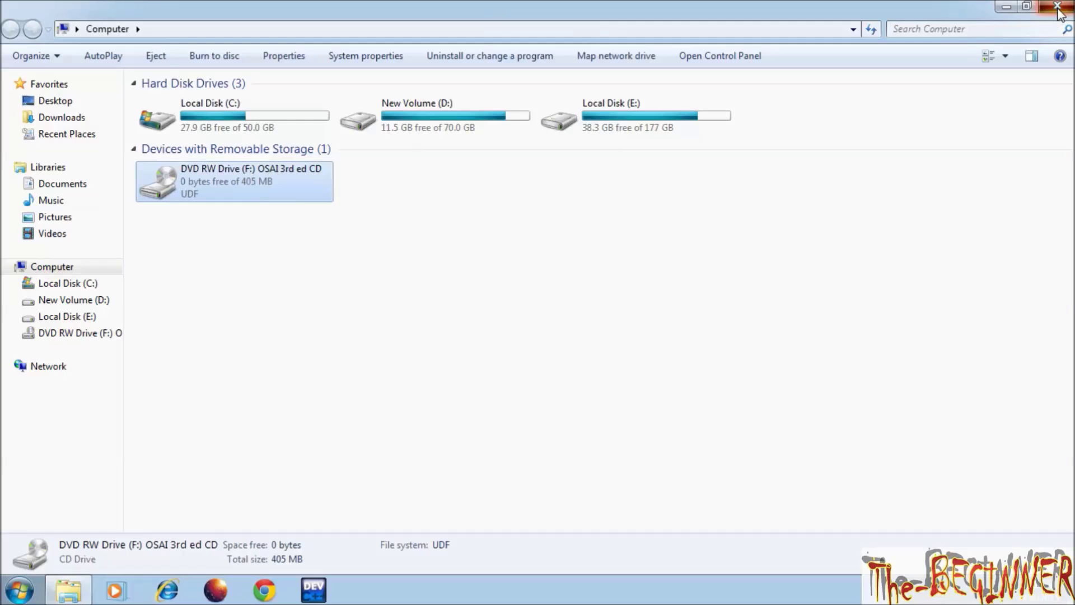
left_click(1057, 6)
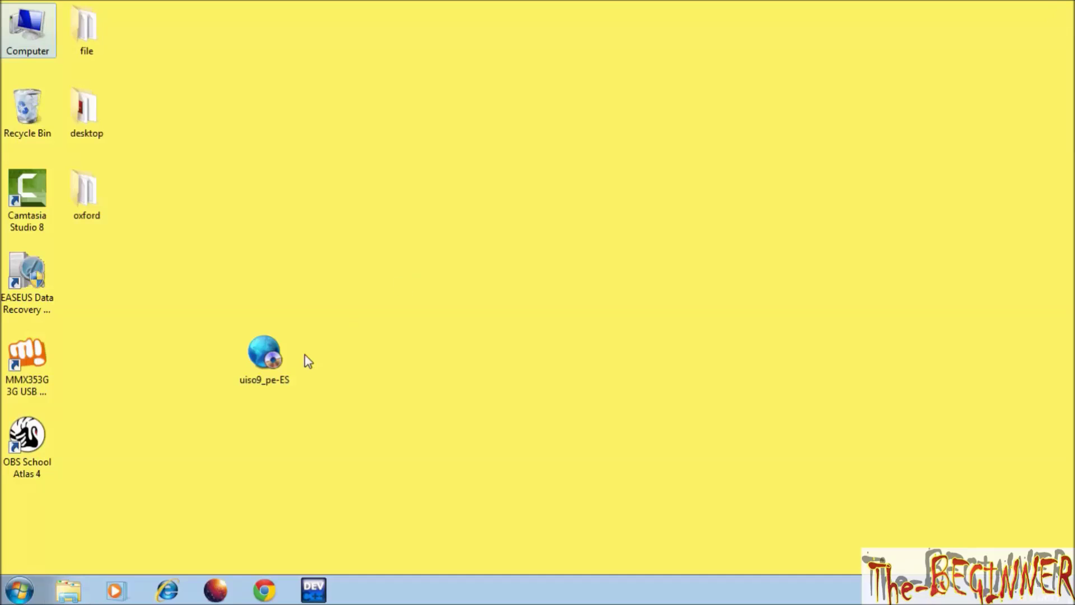
double_click(257, 365)
- Install UltraISO with default location and Start Menu folder, leaving Launch UltraISO unchecked
left_click(626, 419)
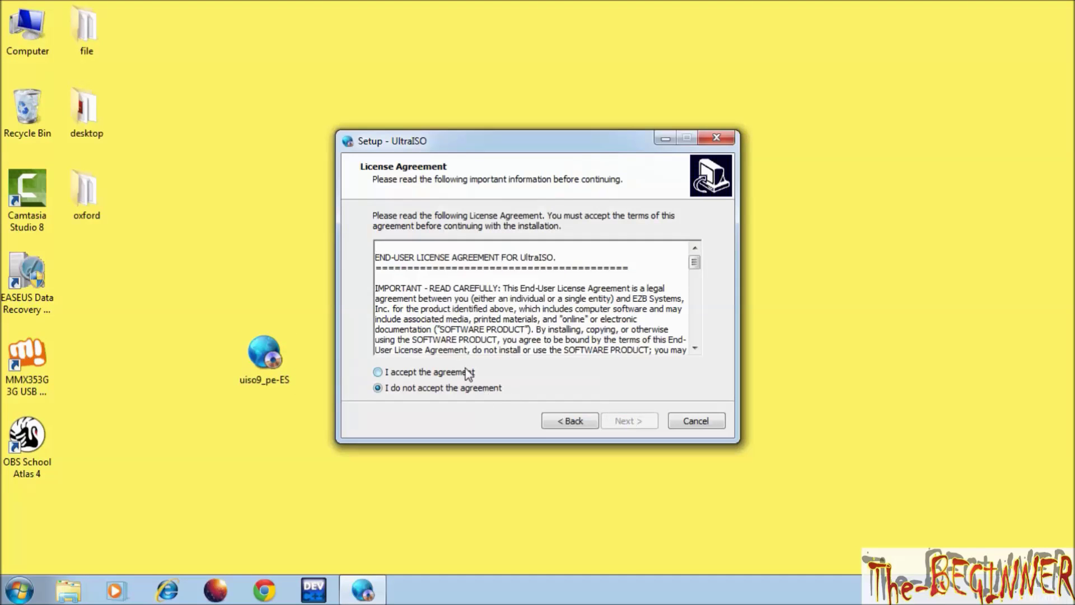
left_click(468, 373)
left_click(626, 420)
left_click(627, 420)
left_click(627, 420)
left_click(627, 420)
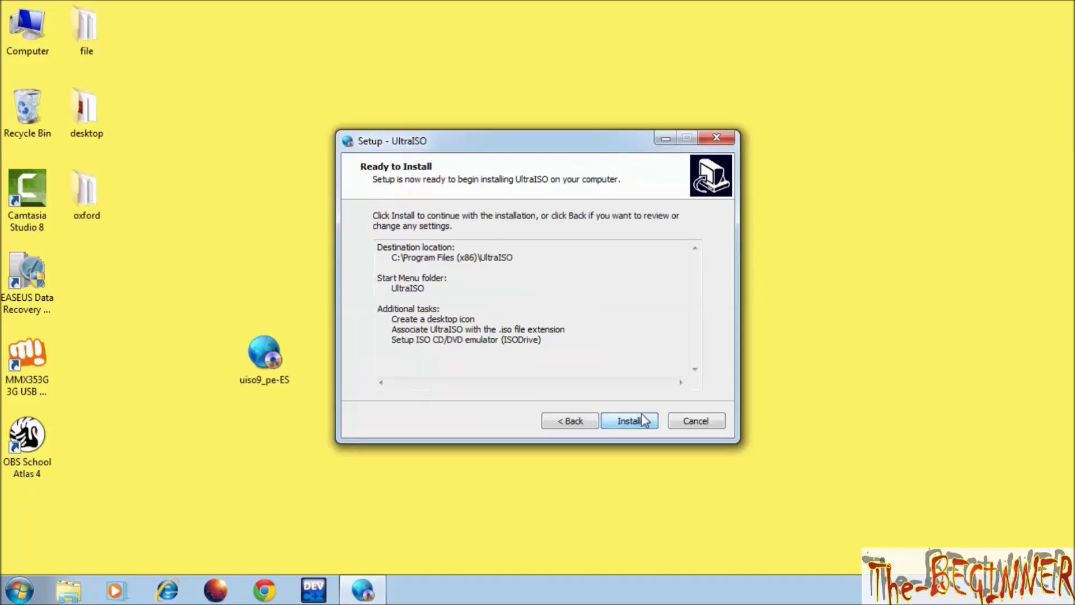
left_click(643, 417)
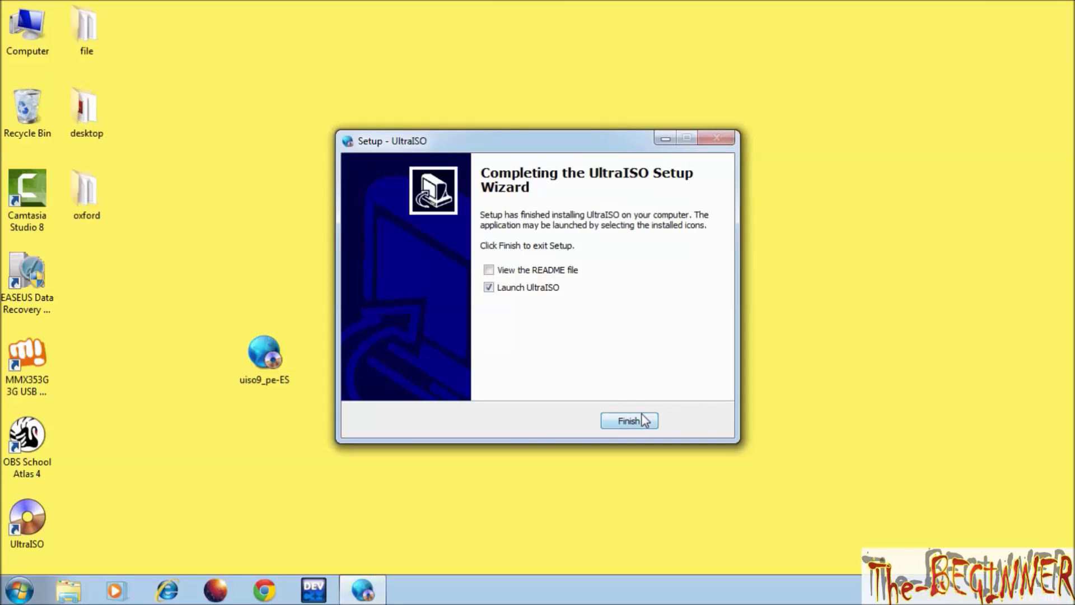
left_click(554, 287)
left_click(617, 419)
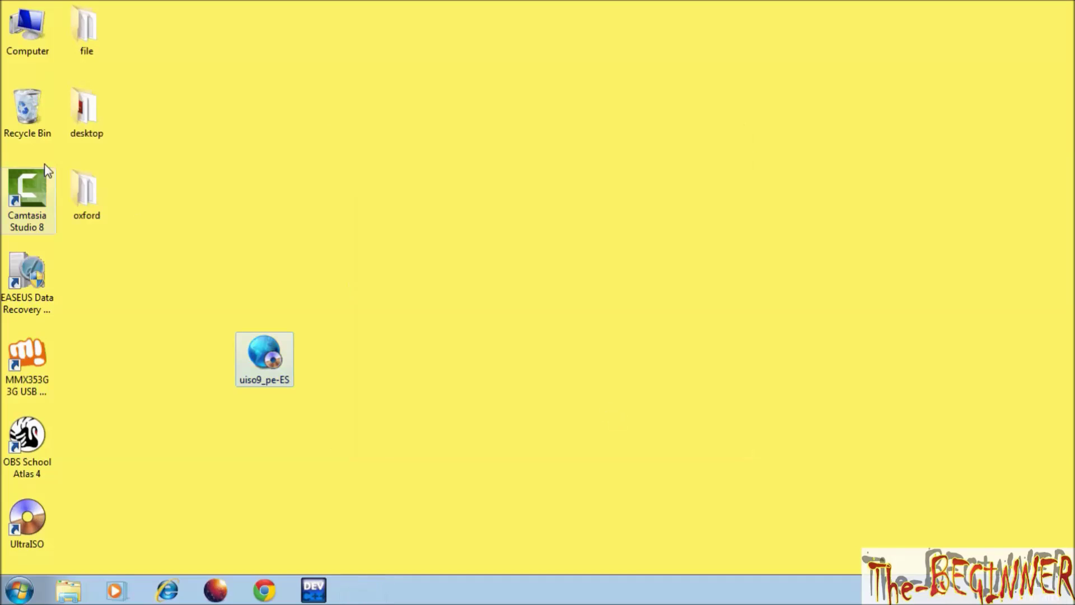
- Confirm the new empty virtual CD Drive (G:) in Computer and bring up the DVD drive's actions
double_click(32, 33)
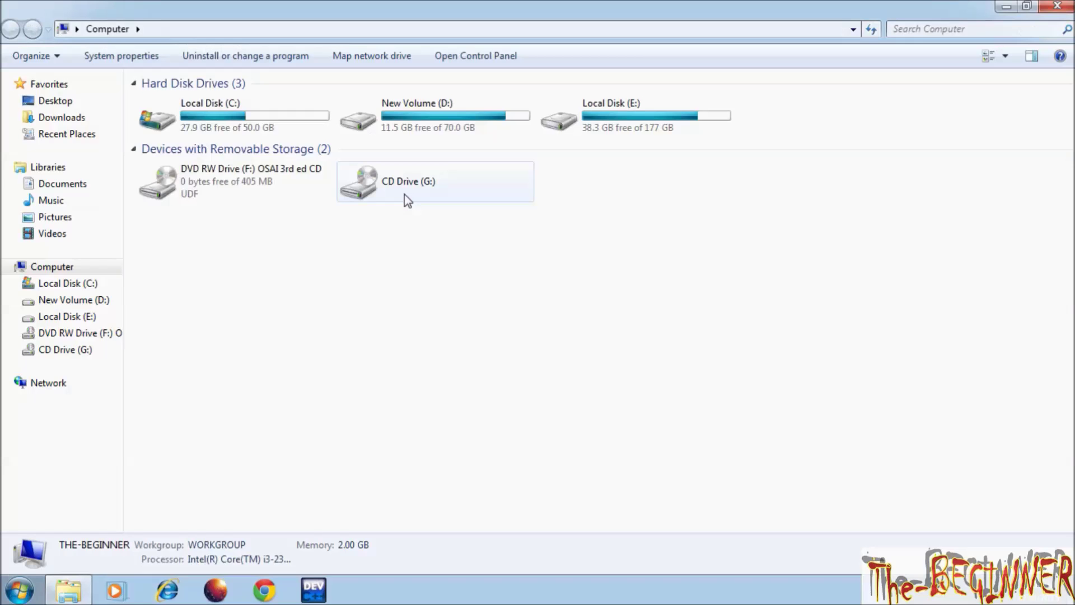
double_click(398, 166)
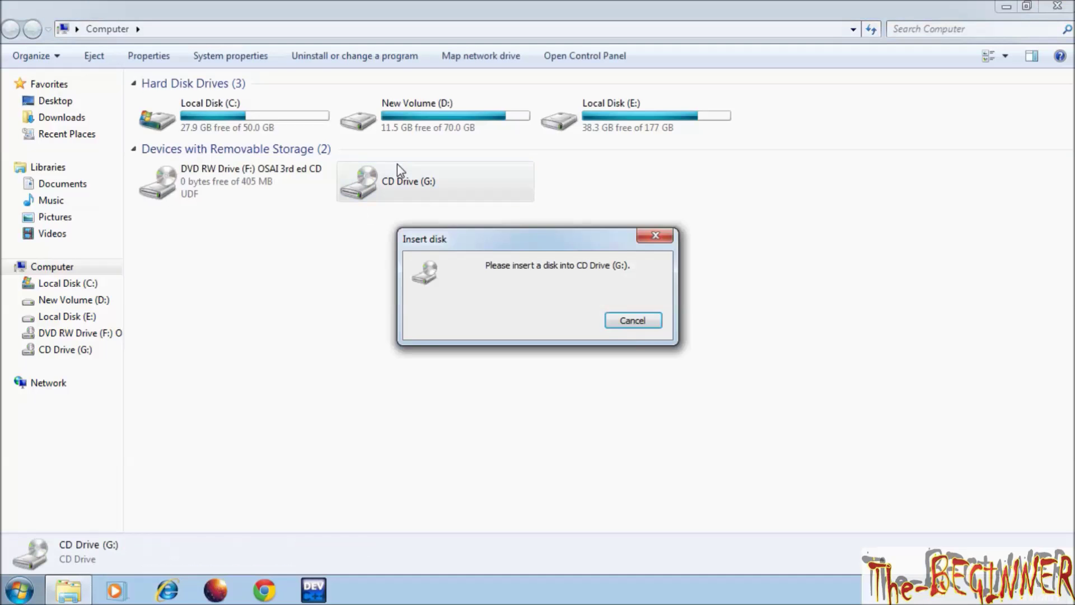
left_click(635, 325)
left_click(636, 327)
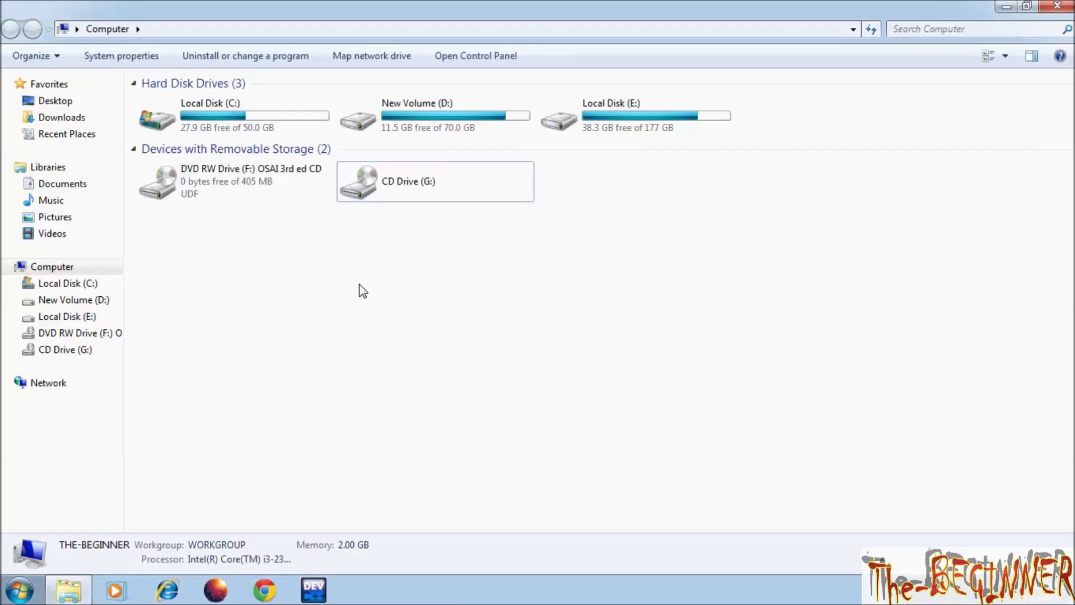
left_click(206, 180)
right_click(207, 181)
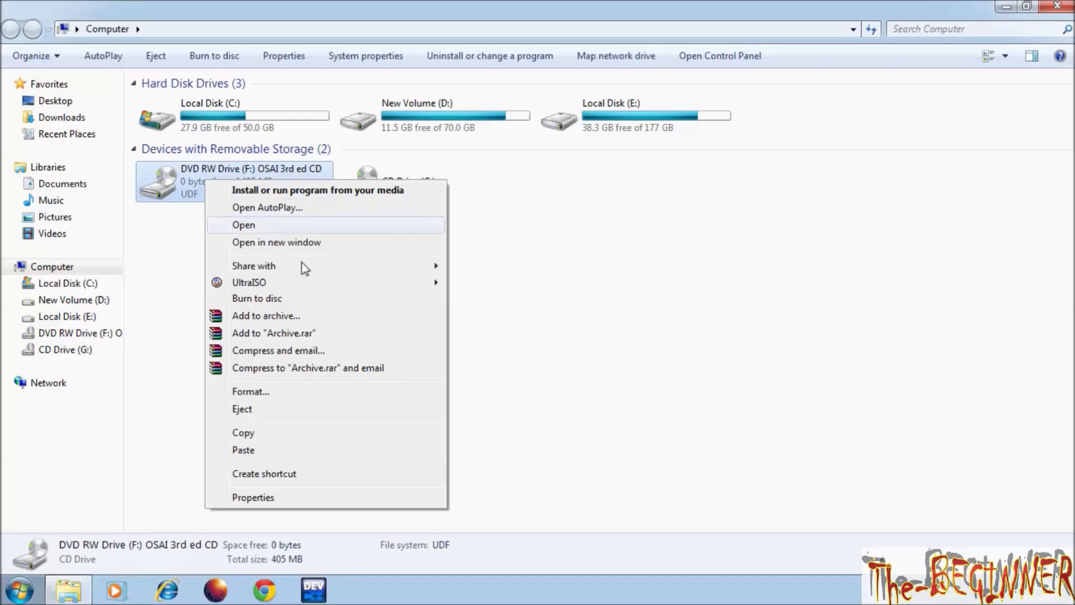
- Create an ISO image of the F: disc named 'cd image' on the Desktop
mouse_move(332, 281)
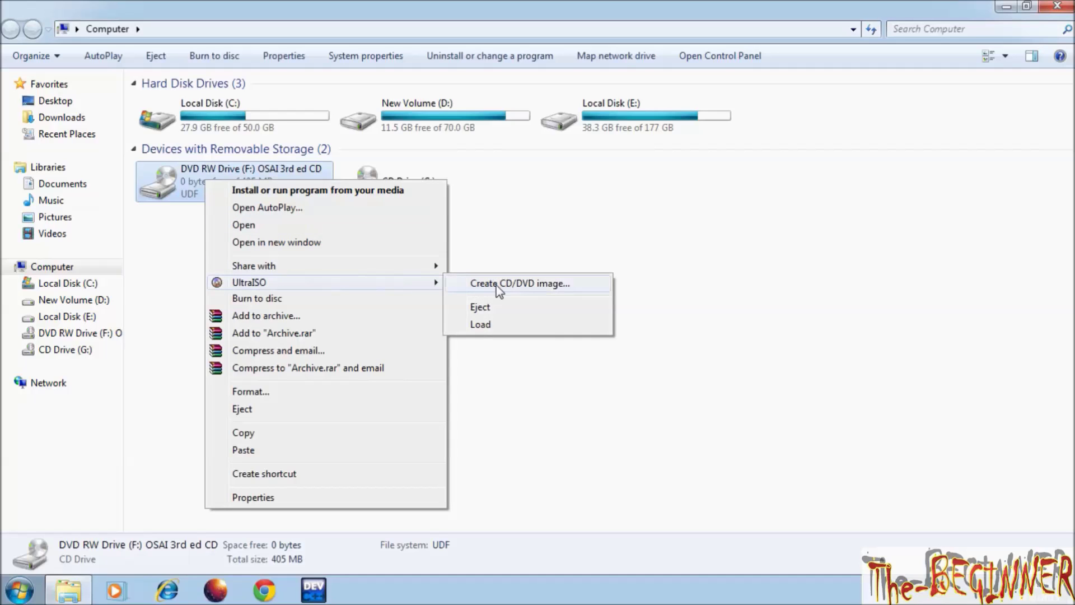
left_click(496, 285)
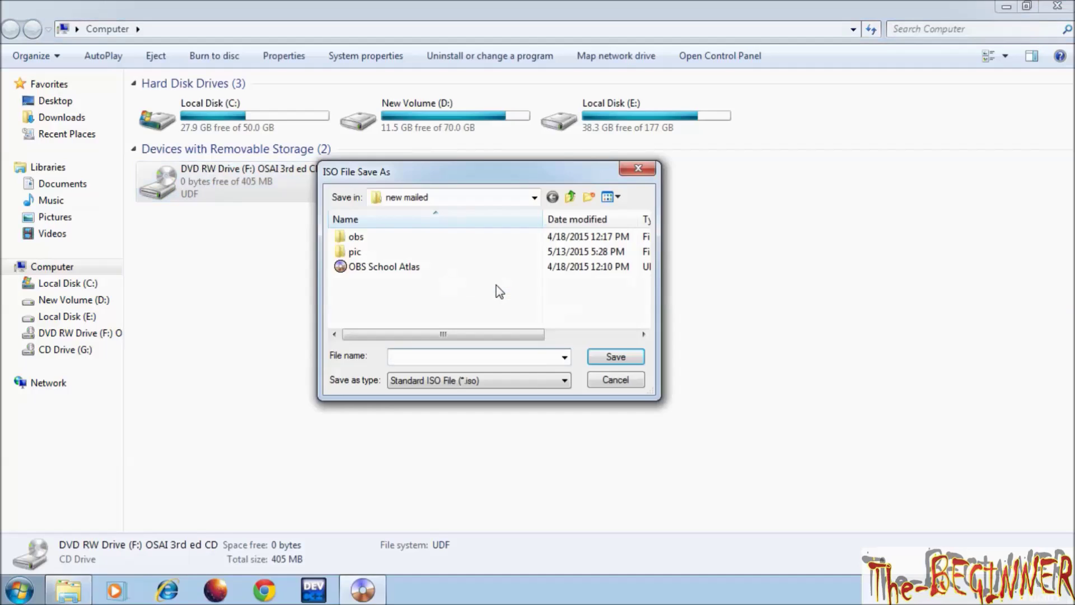
left_click(534, 197)
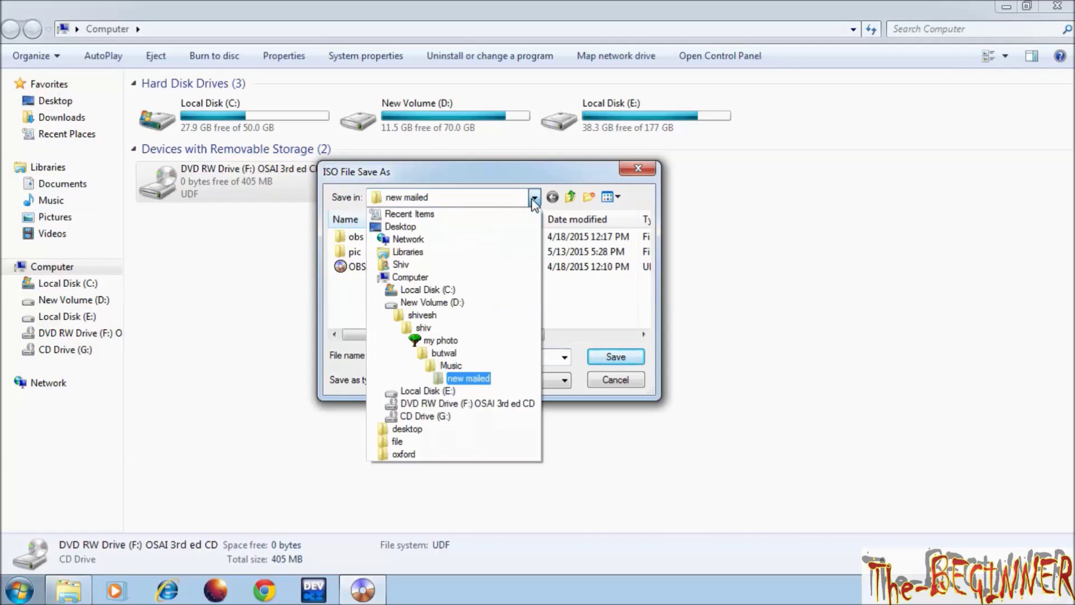
left_click(472, 228)
left_click(422, 356)
type("cd image")
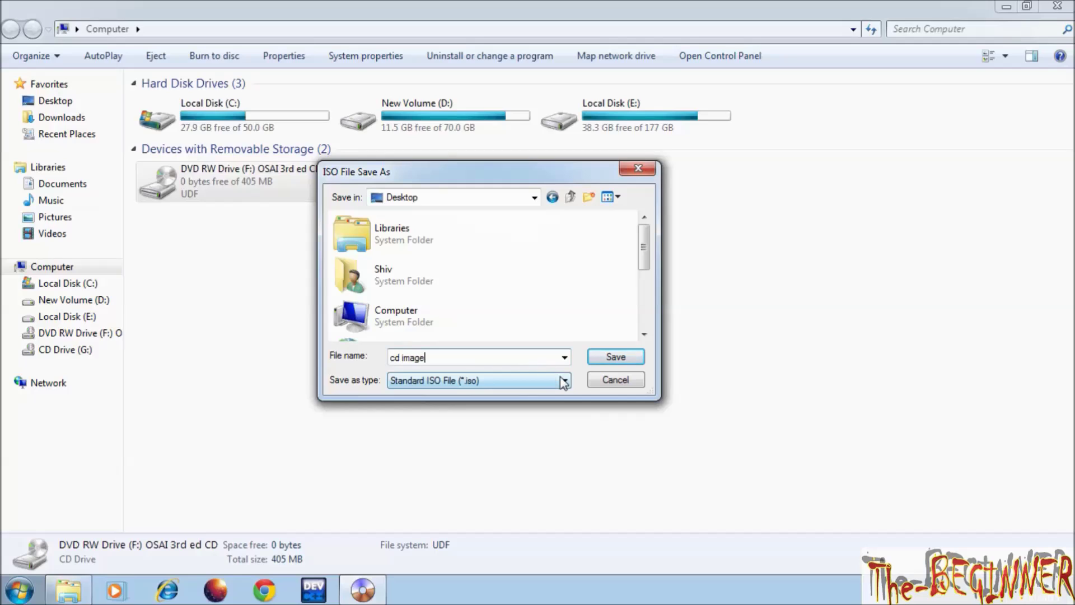
left_click(606, 361)
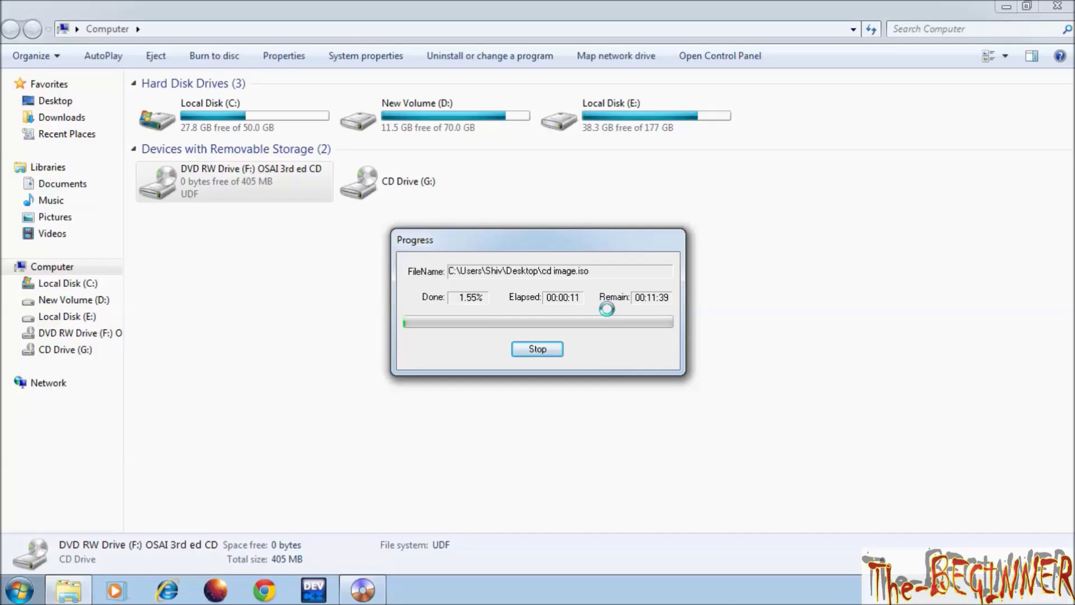
left_click(921, 589)
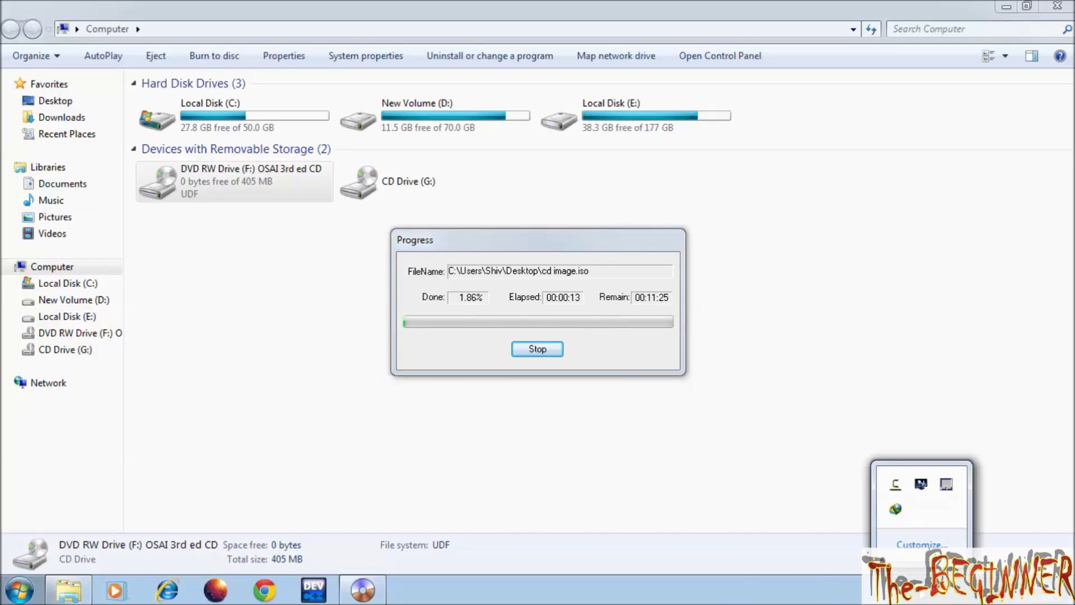
left_click(899, 498)
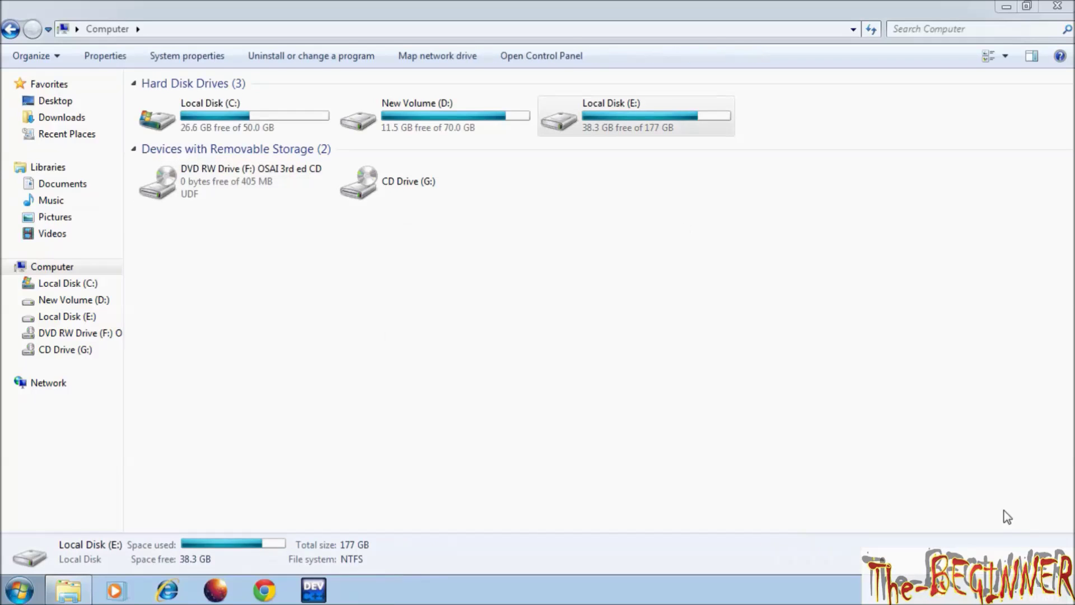
- Confirm cd image is on the desktop, then eject the OSAI CD from F: and close Computer
left_click(1006, 7)
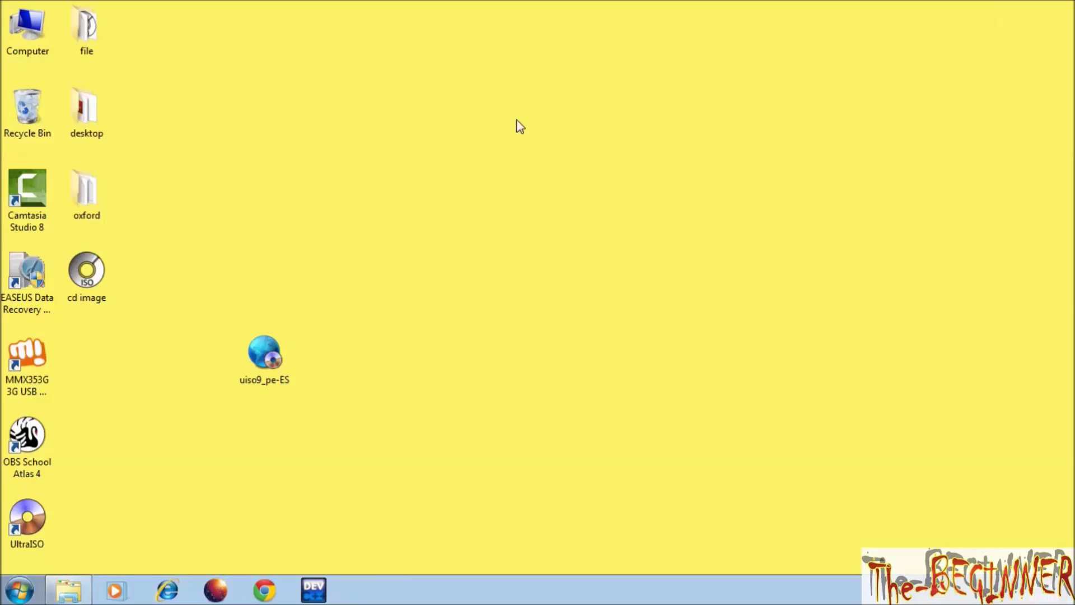
left_click(100, 297)
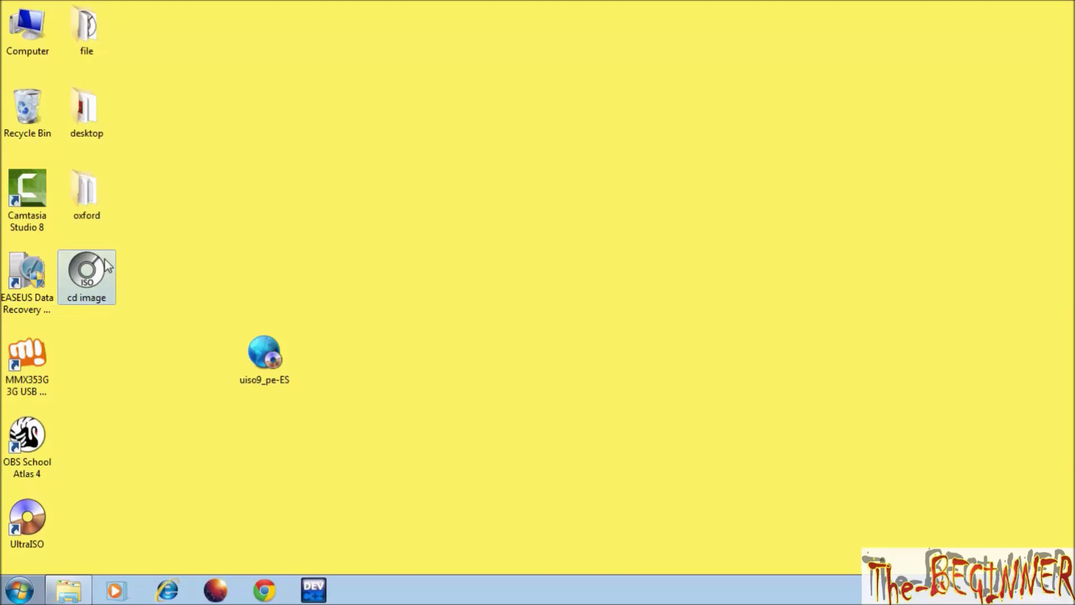
left_click(68, 589)
left_click(236, 175)
right_click(235, 175)
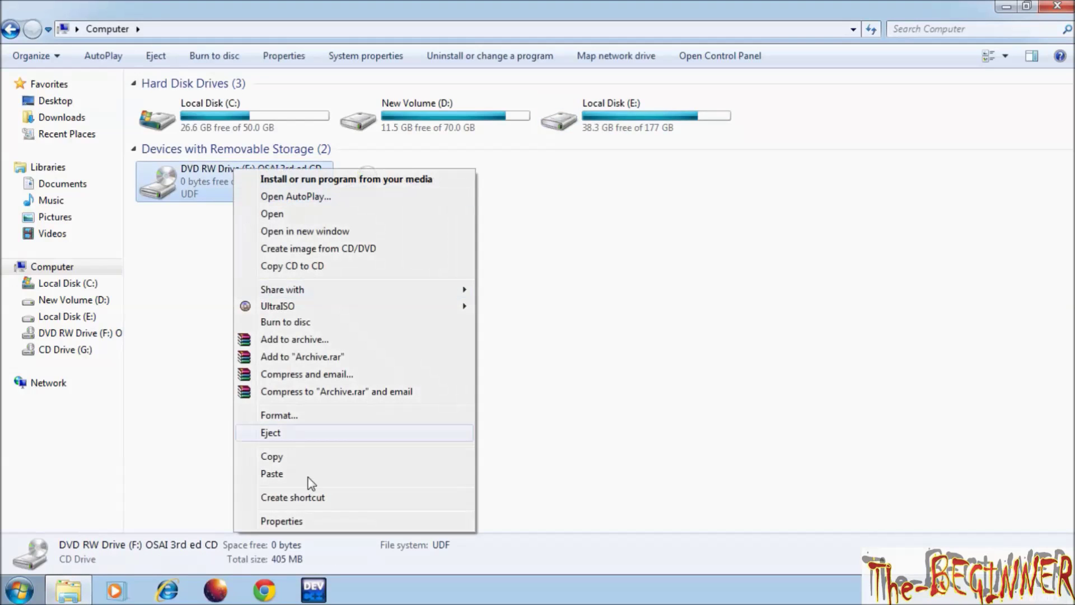
left_click(307, 434)
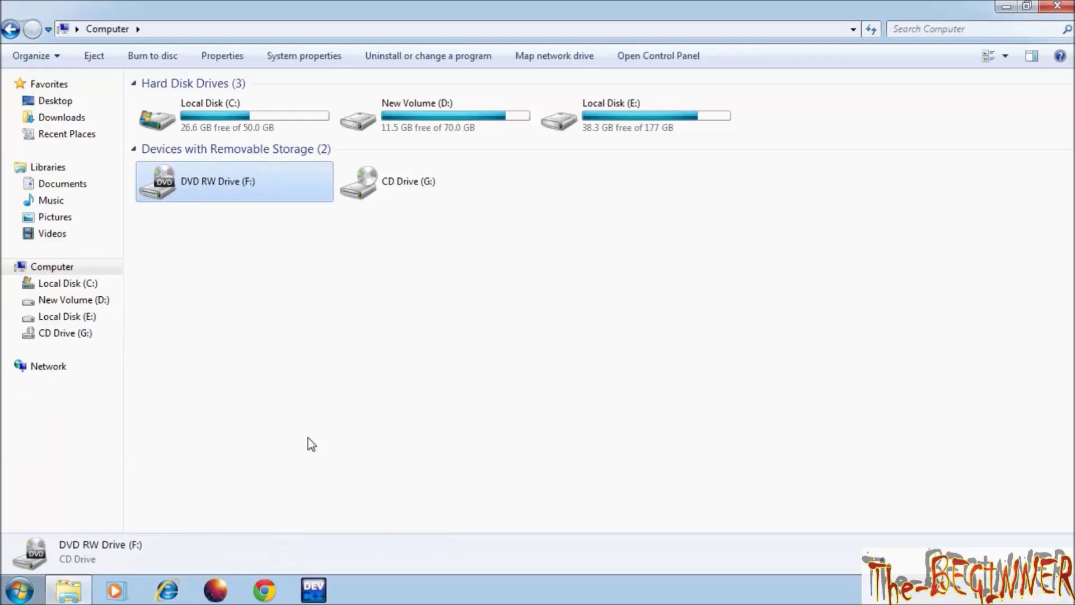
left_click(1057, 7)
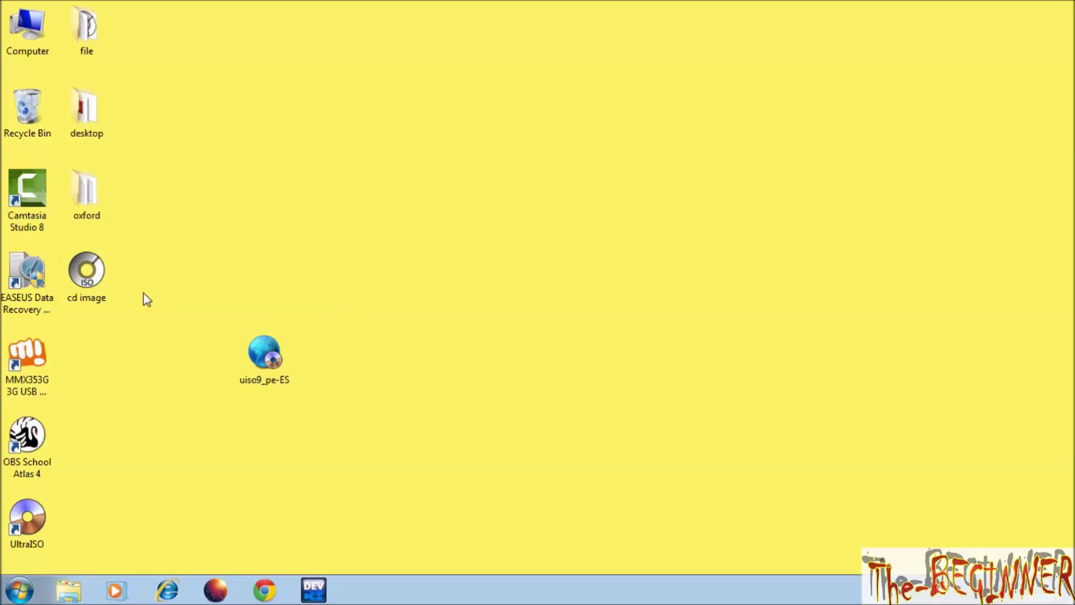
- Launch UltraISO as an unregistered trial
double_click(32, 523)
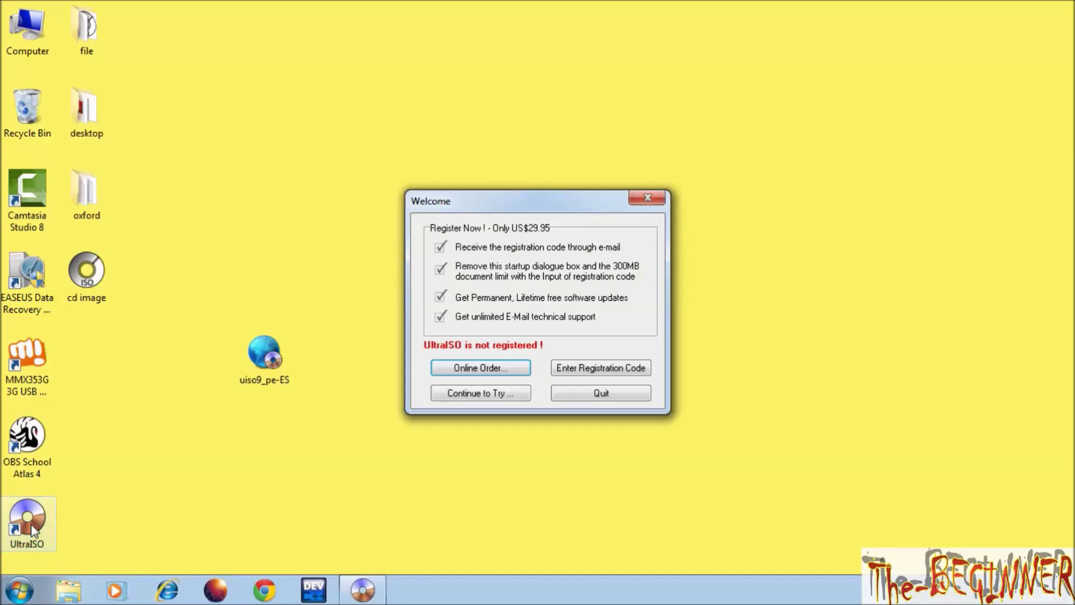
left_click(501, 391)
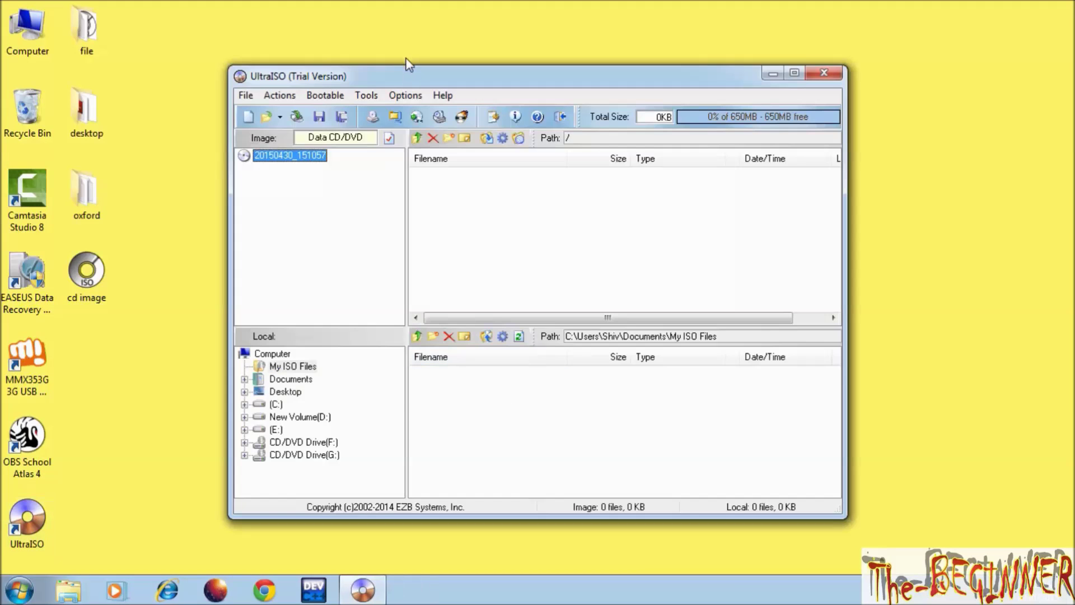
left_click_drag(412, 72, 442, 62)
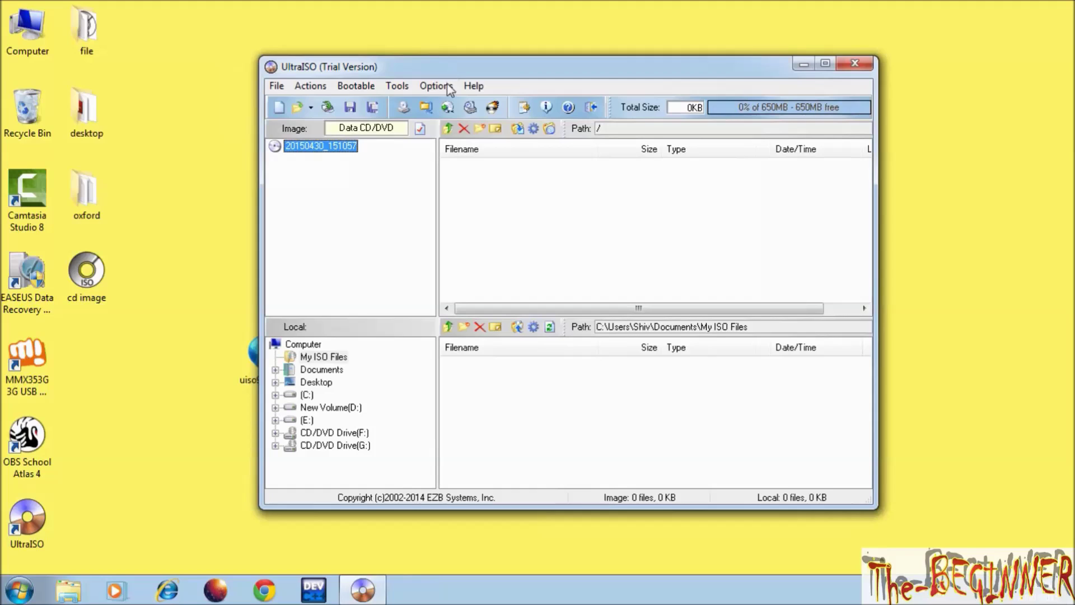
- Mount Desktop\cd image.iso in virtual drive G: and view it in Computer
left_click(475, 106)
left_click(592, 224)
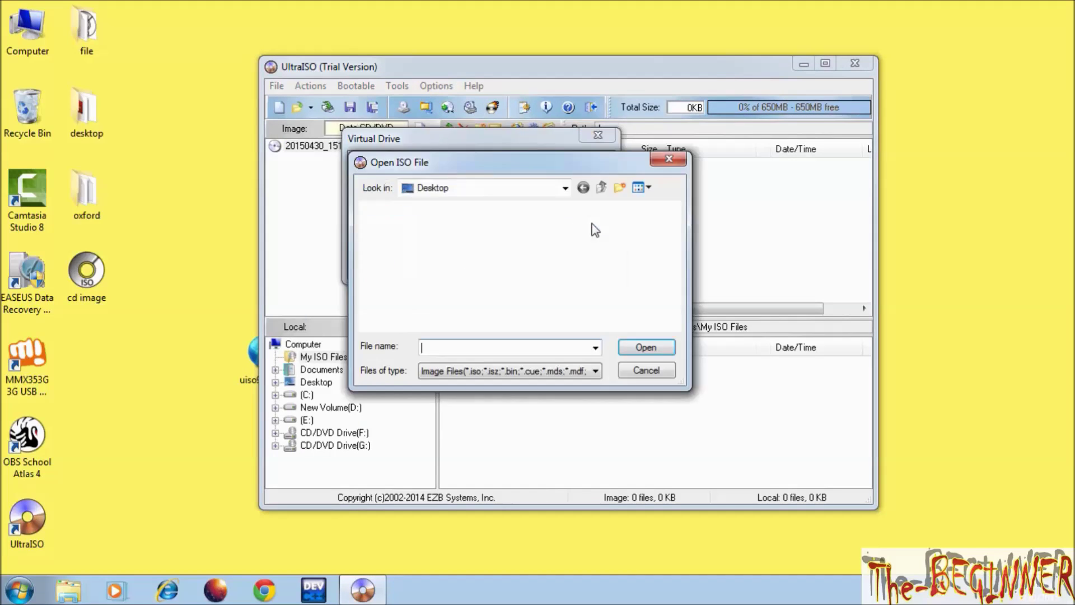
left_click_drag(676, 224, 677, 255)
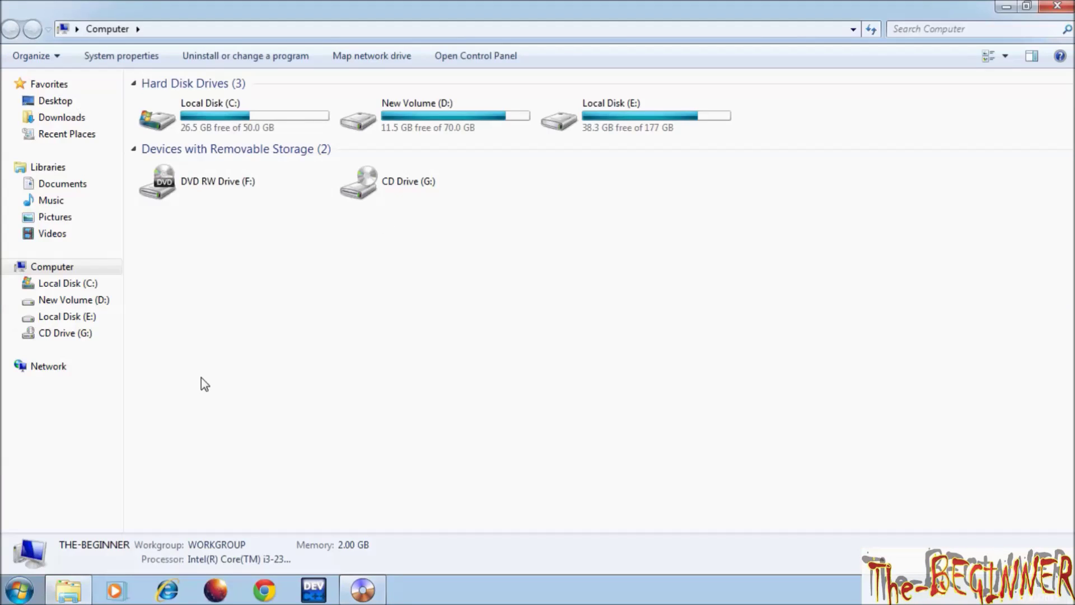
left_click(394, 192)
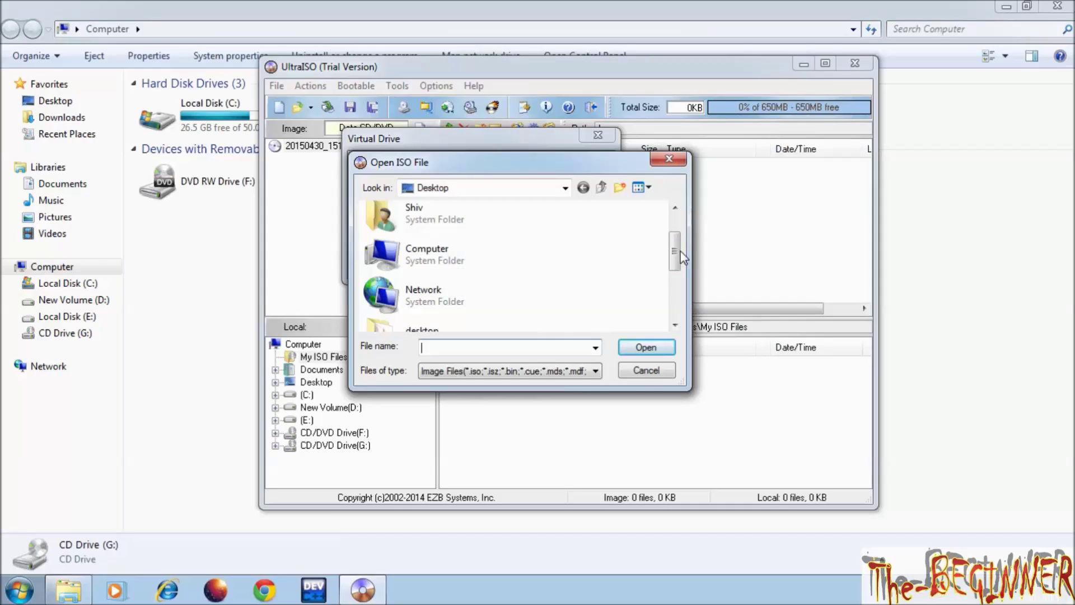
left_click_drag(679, 251, 677, 300)
left_click(458, 320)
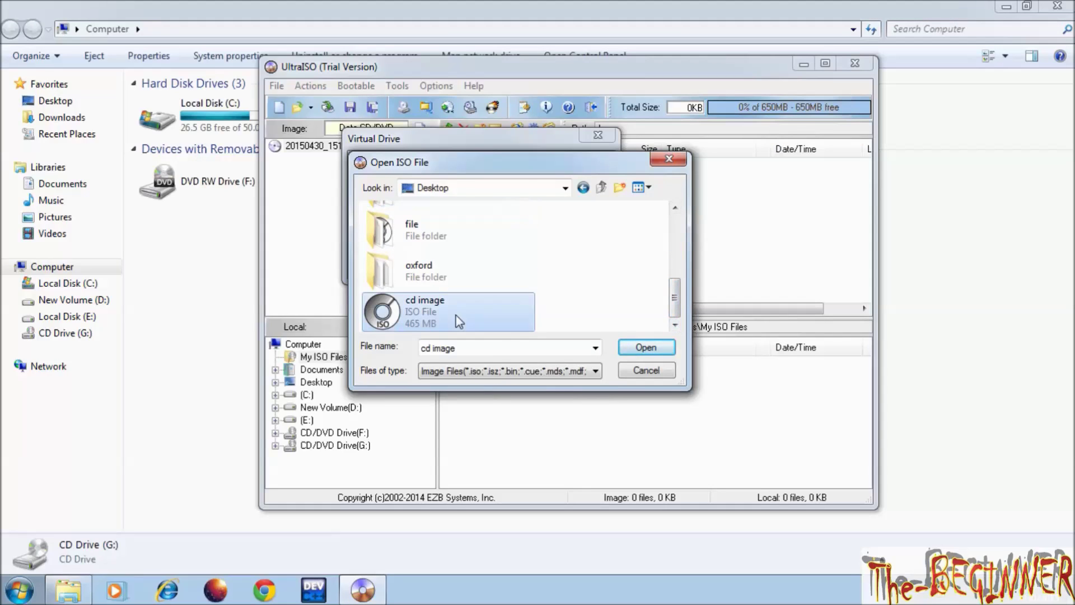
left_click(645, 347)
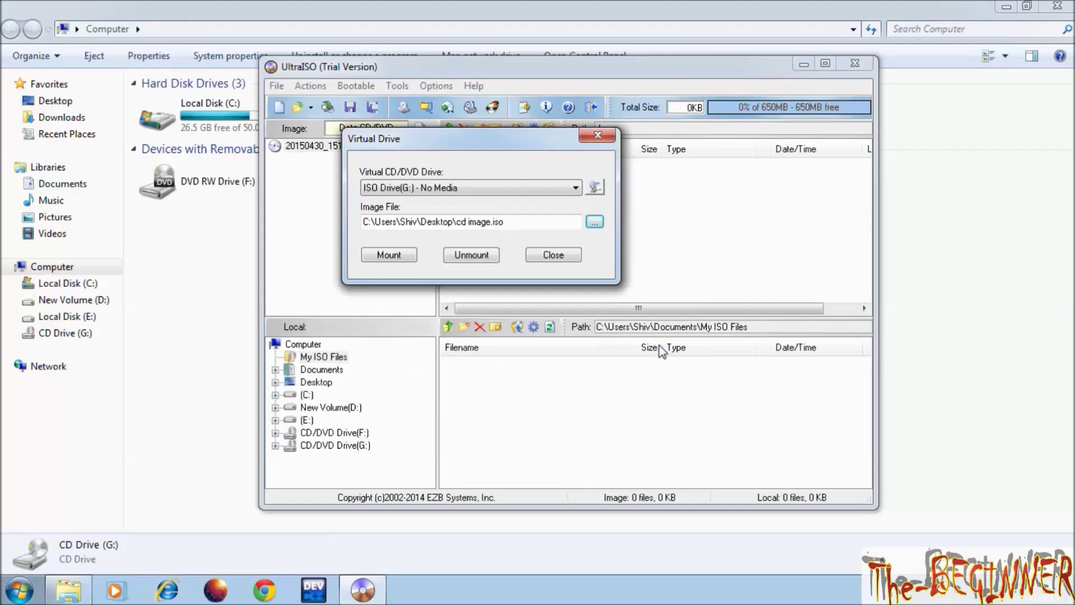
left_click(400, 257)
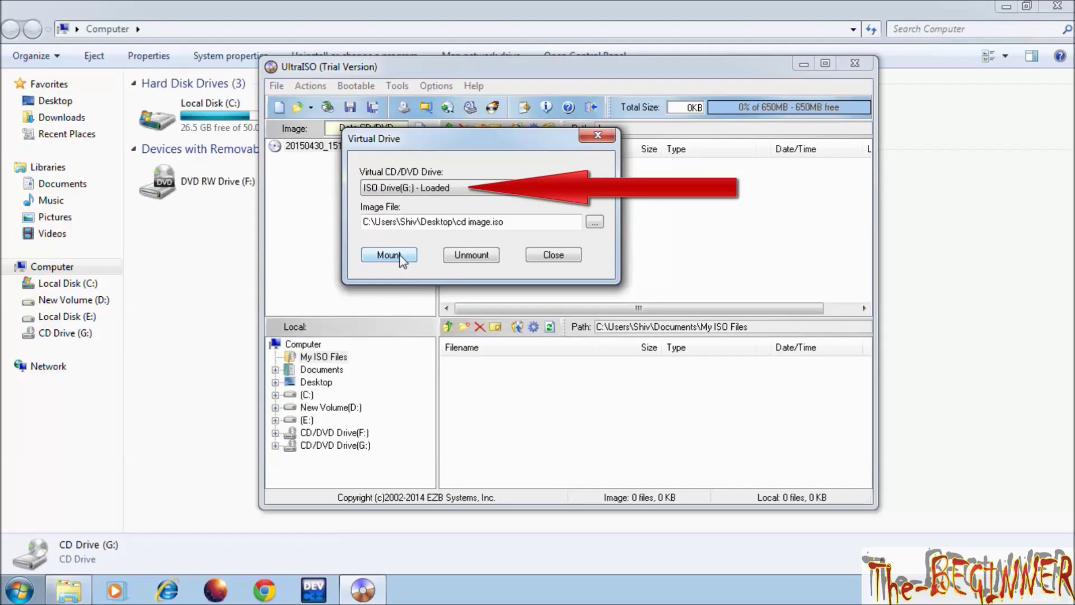
left_click(254, 295)
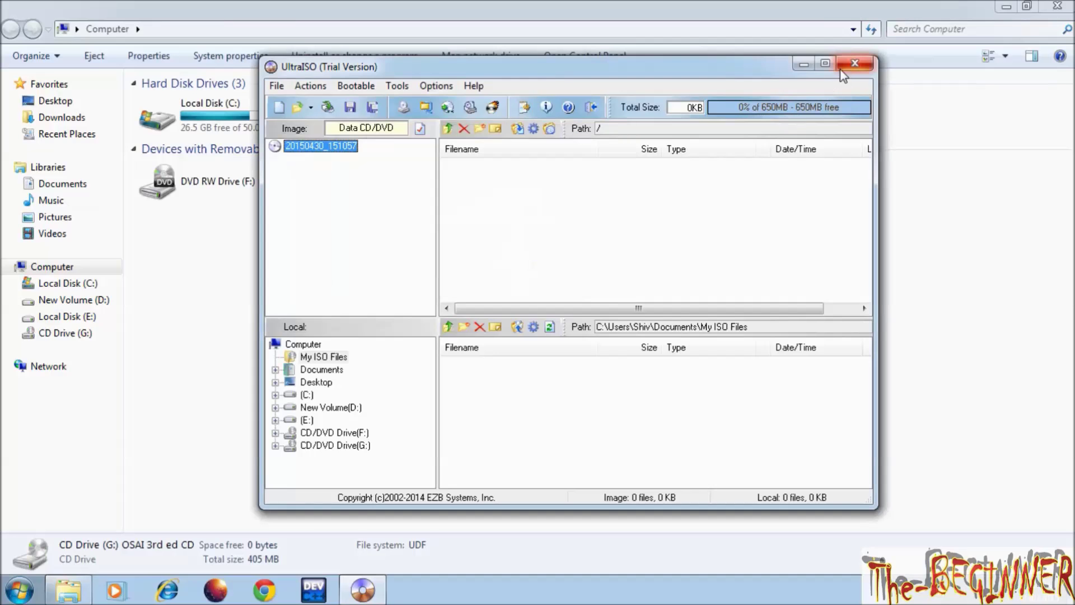
- Install the Oxford Advanced Learner's Dictionary from the mounted CD with defaults, launch it, then close it
left_click(855, 65)
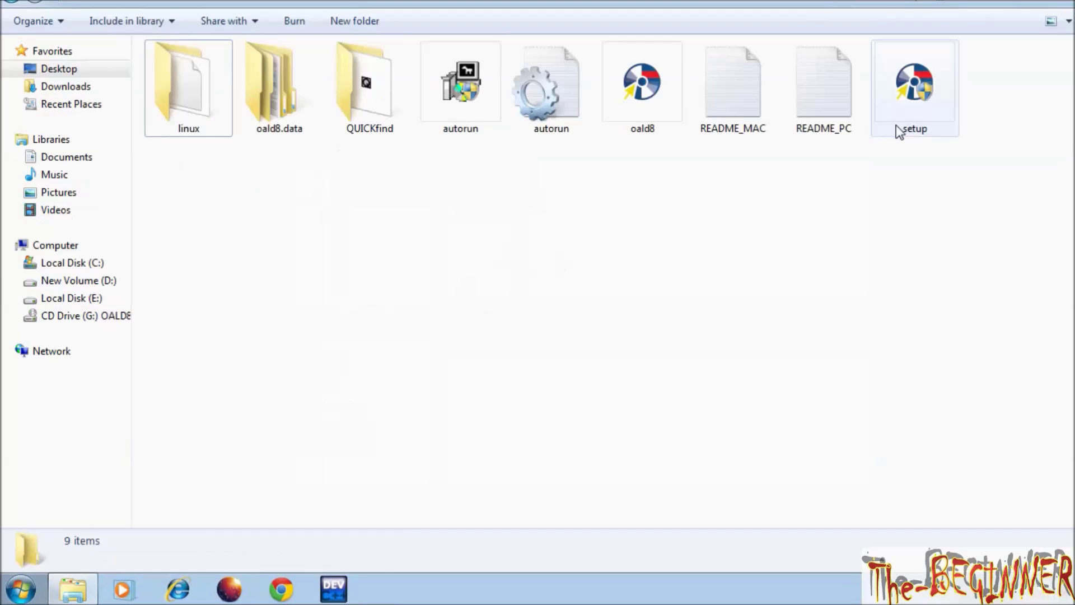
double_click(896, 128)
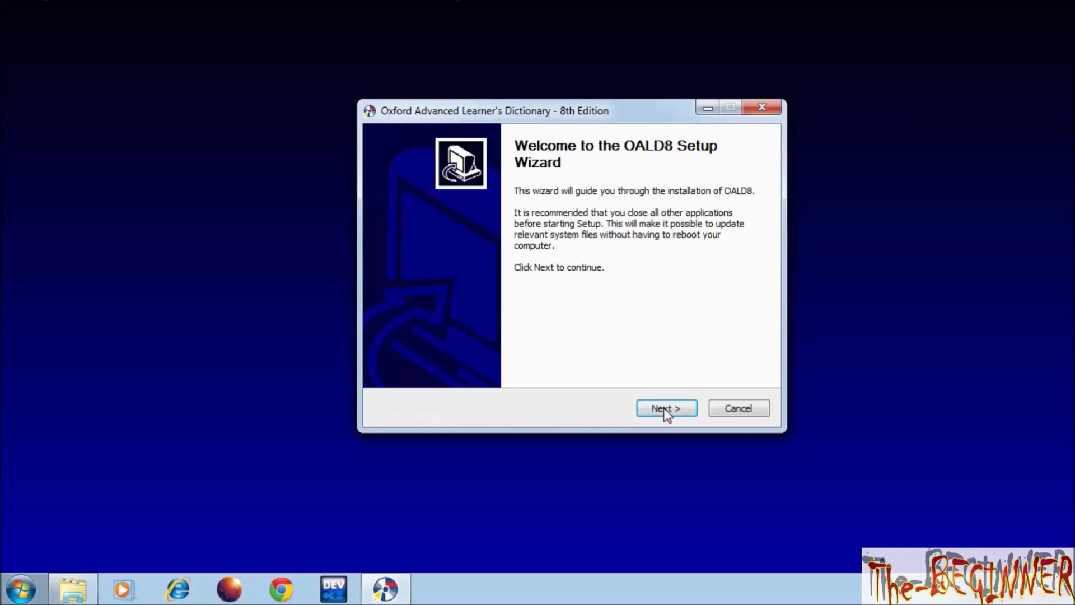
left_click(664, 408)
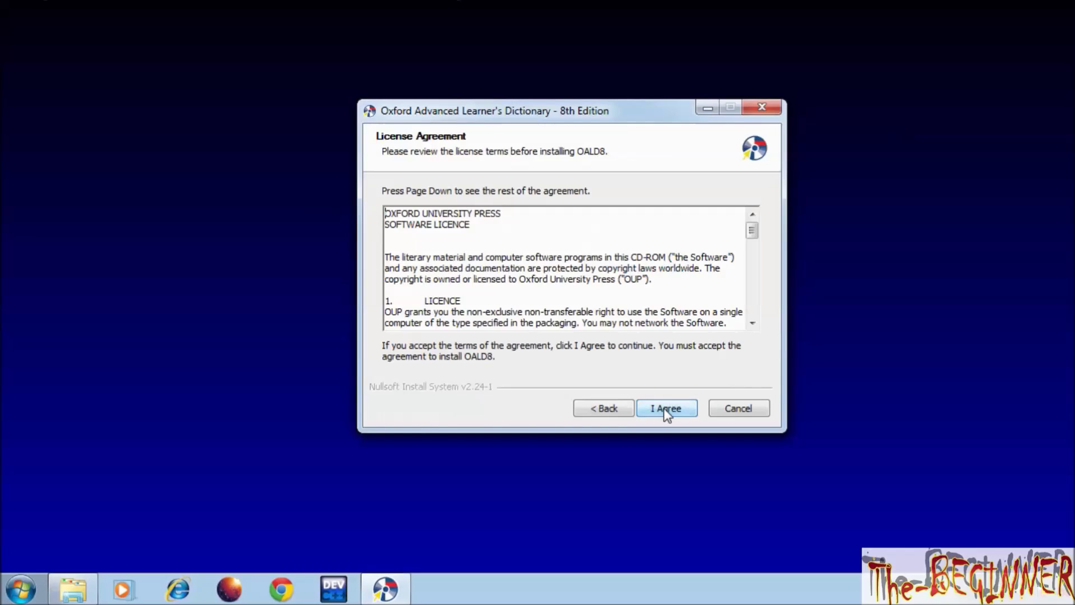
left_click(663, 407)
left_click(664, 407)
left_click(664, 408)
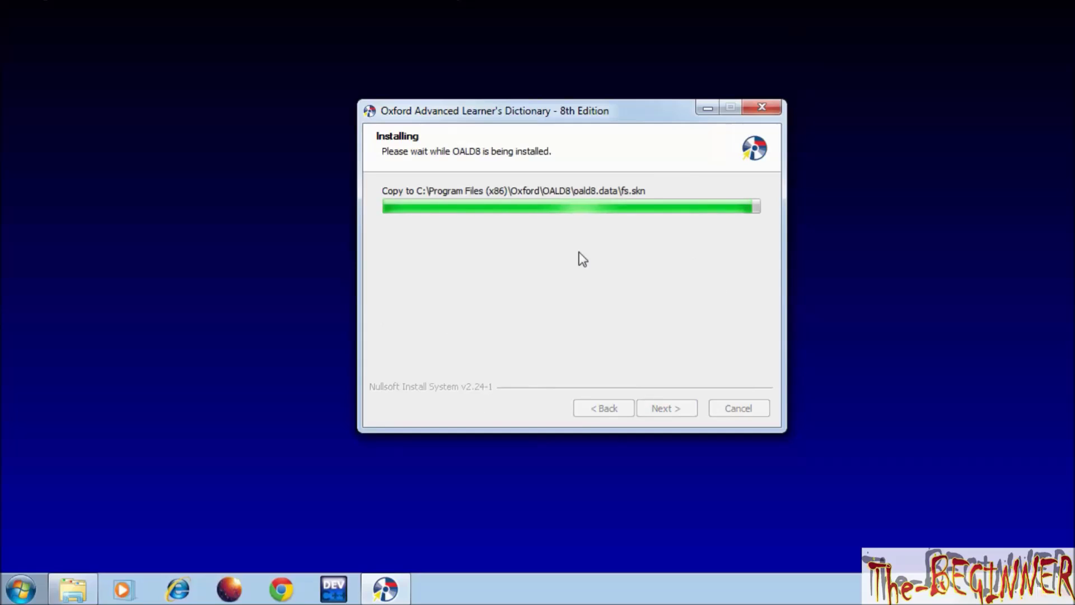
left_click(664, 414)
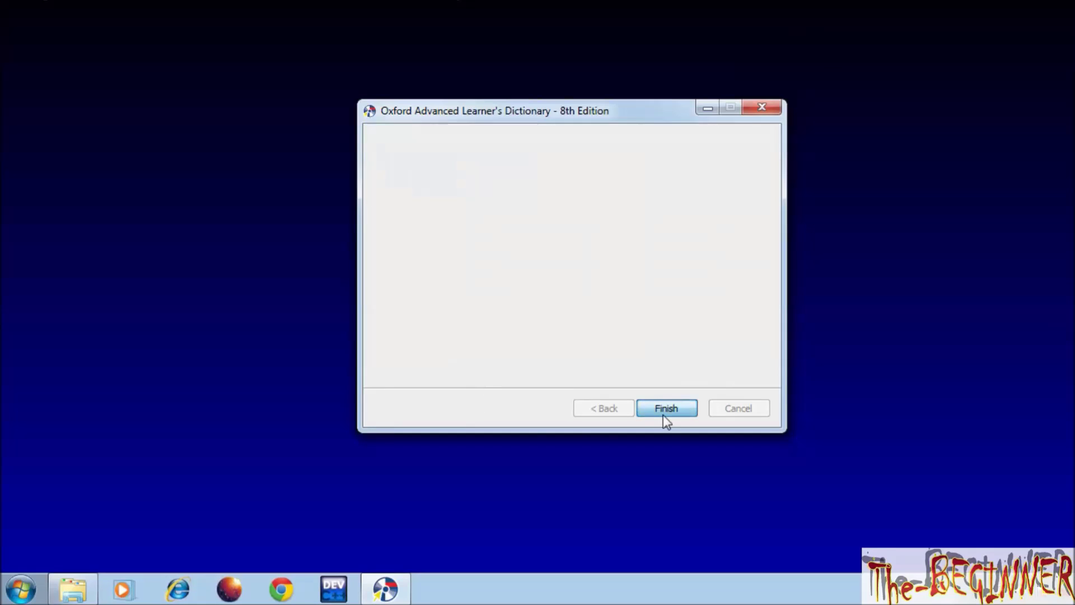
left_click(637, 330)
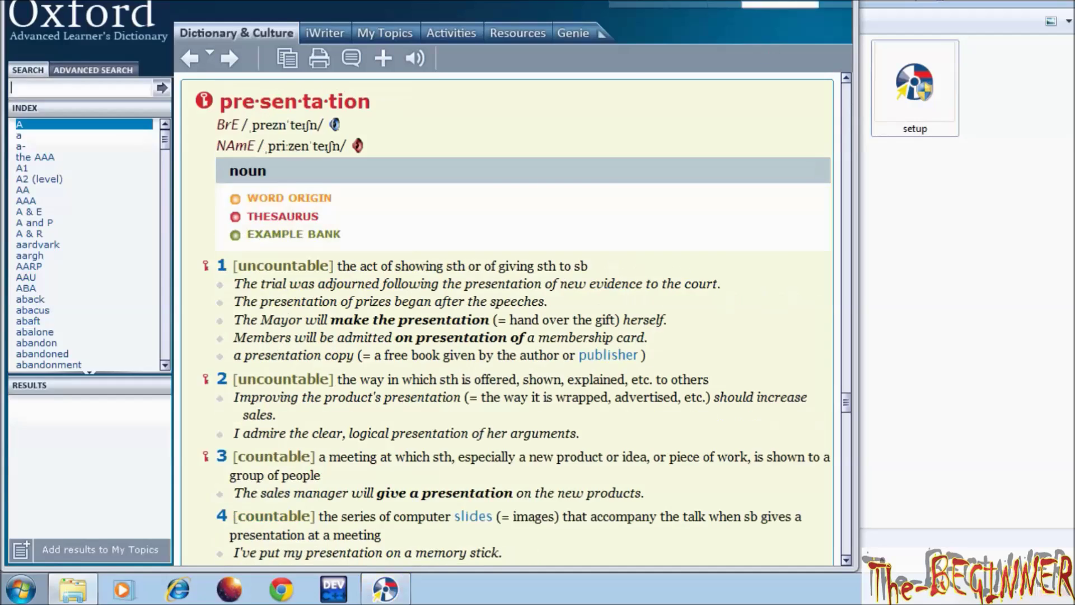
key("alt+F4")
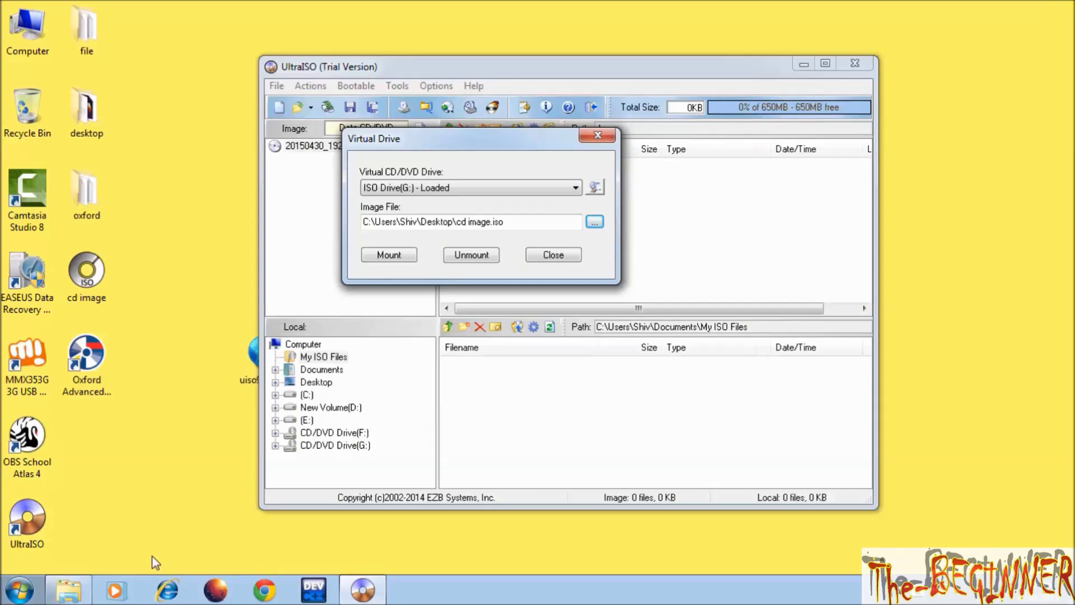
- Unmount cd image.iso from drive G:, confirm G: is empty after a refresh, and close UltraISO
left_click(72, 592)
left_click(362, 589)
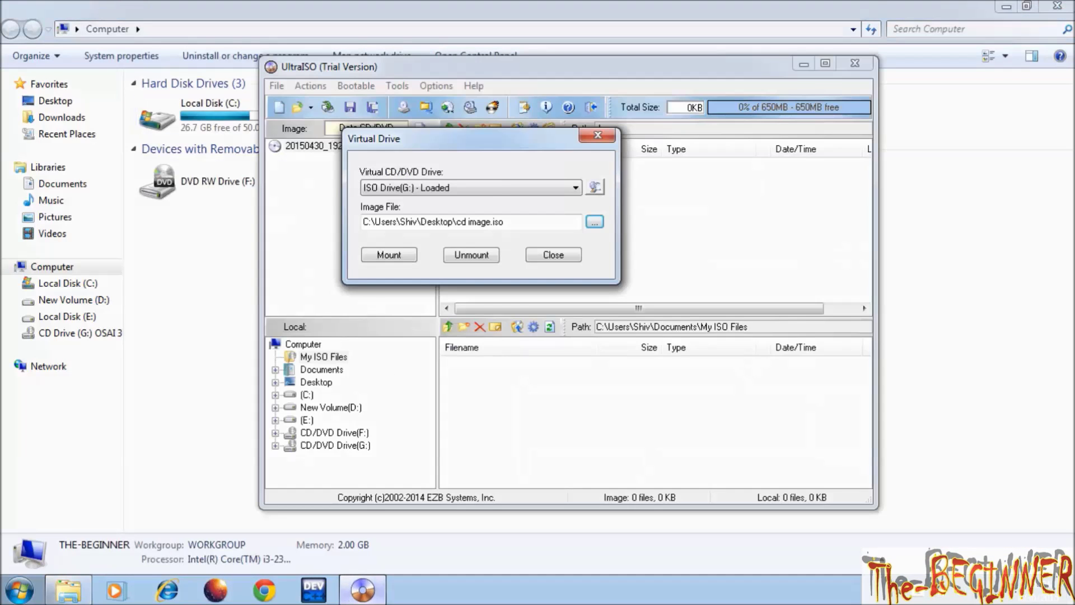
left_click(460, 258)
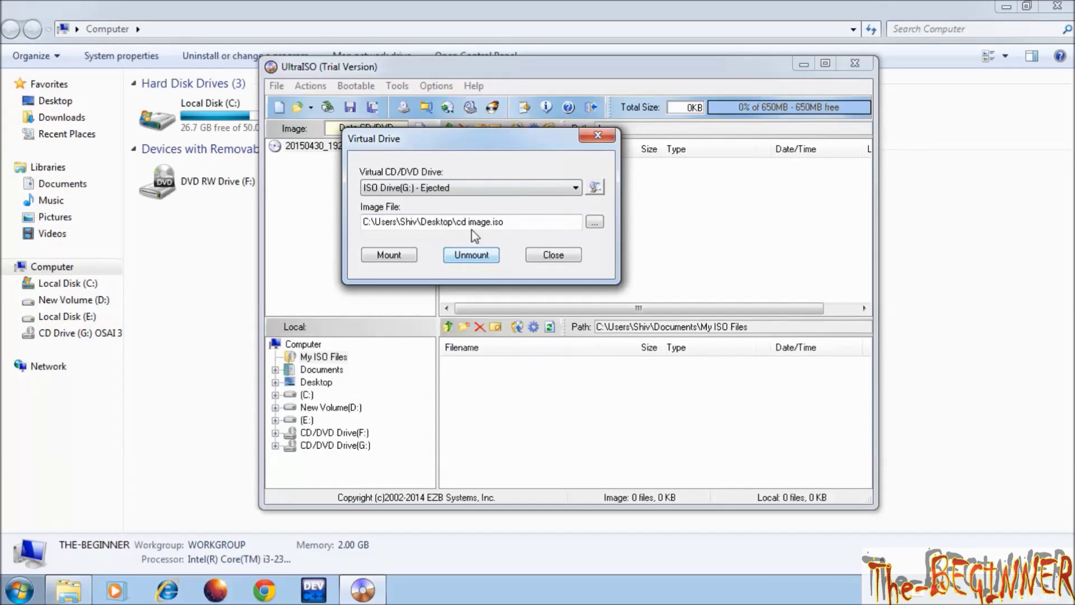
left_click(223, 253)
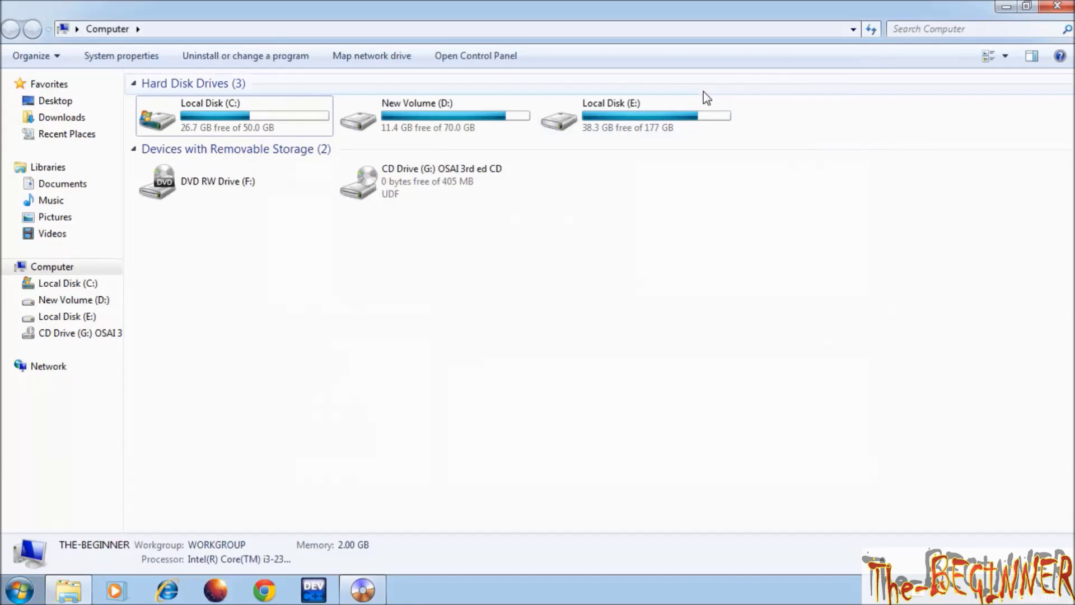
left_click(870, 29)
left_click(363, 589)
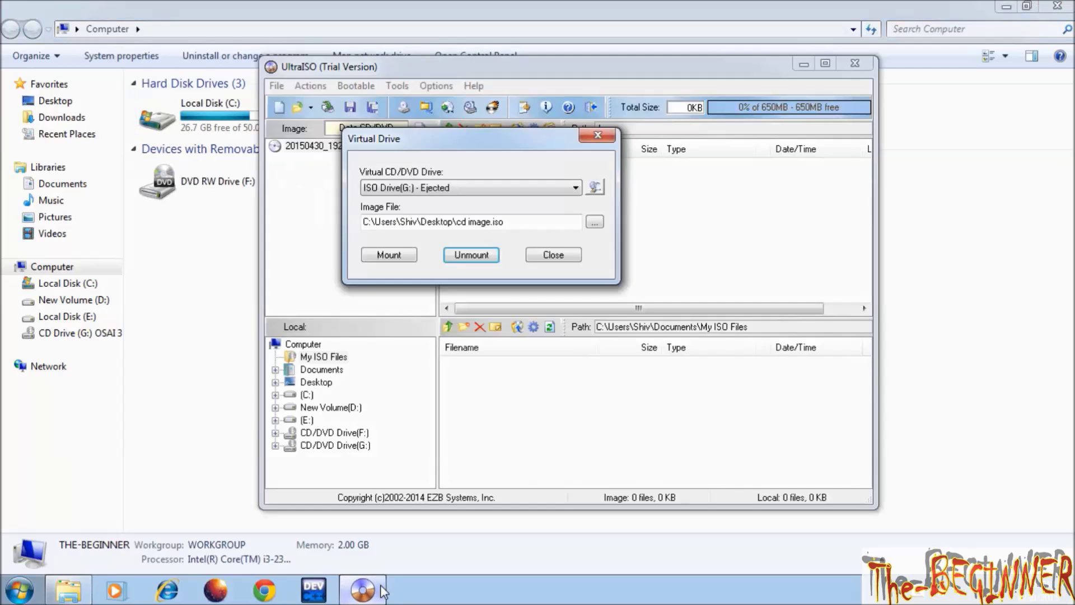
left_click(569, 250)
left_click(856, 64)
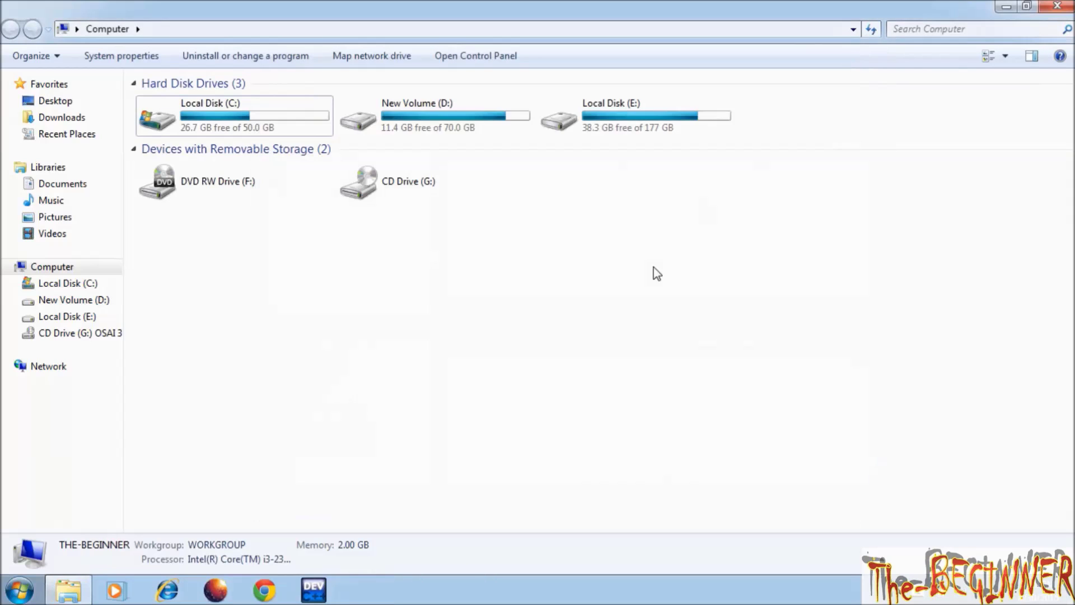
- Copy the ISORecorder31x64 installer from Local Disk (E:) to the desktop
double_click(607, 134)
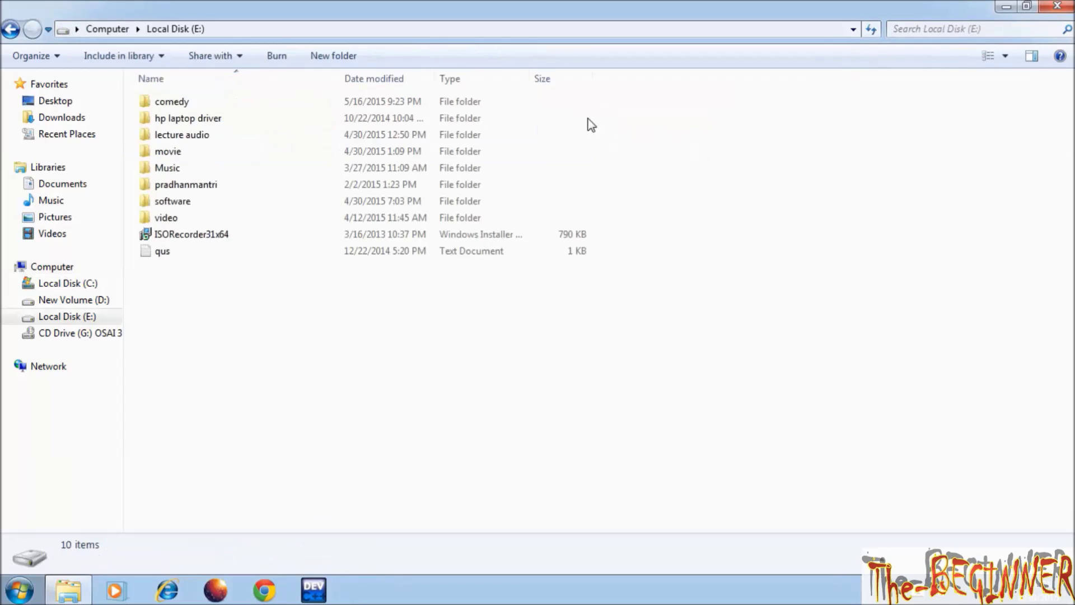
right_click(391, 237)
left_click(430, 470)
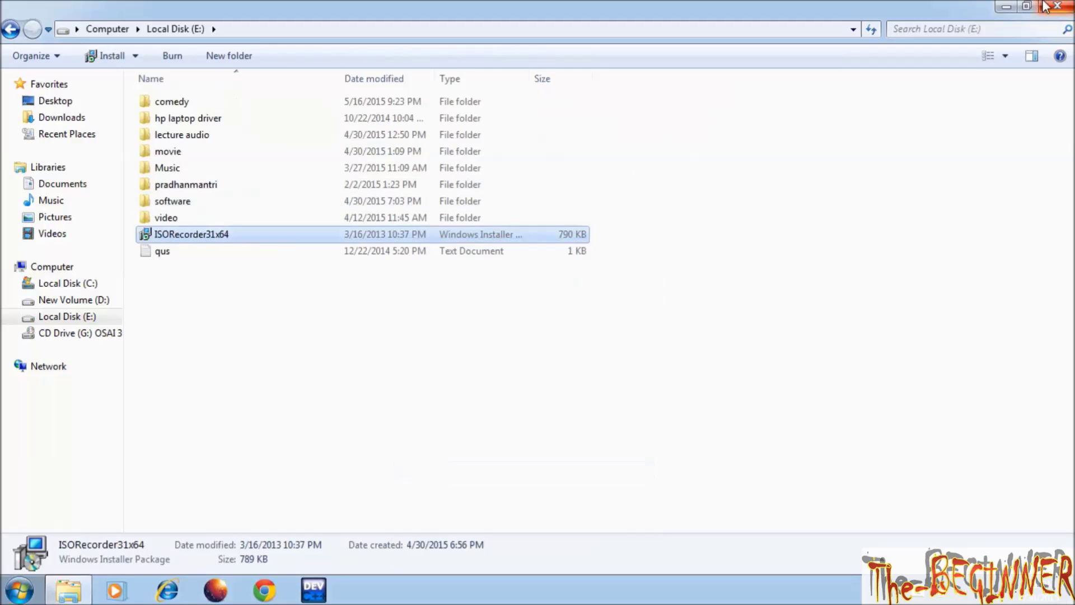
left_click(1056, 7)
right_click(427, 306)
left_click(443, 374)
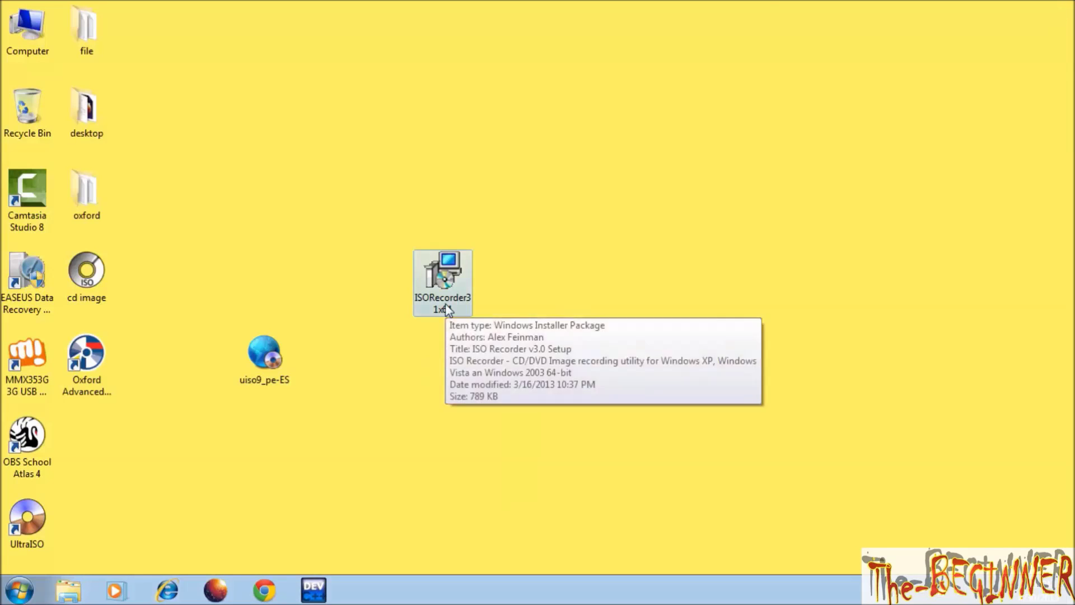
- Check the file properties of the ISORecorder31x64 installer on the desktop
left_click(438, 283)
right_click(437, 280)
left_click(483, 561)
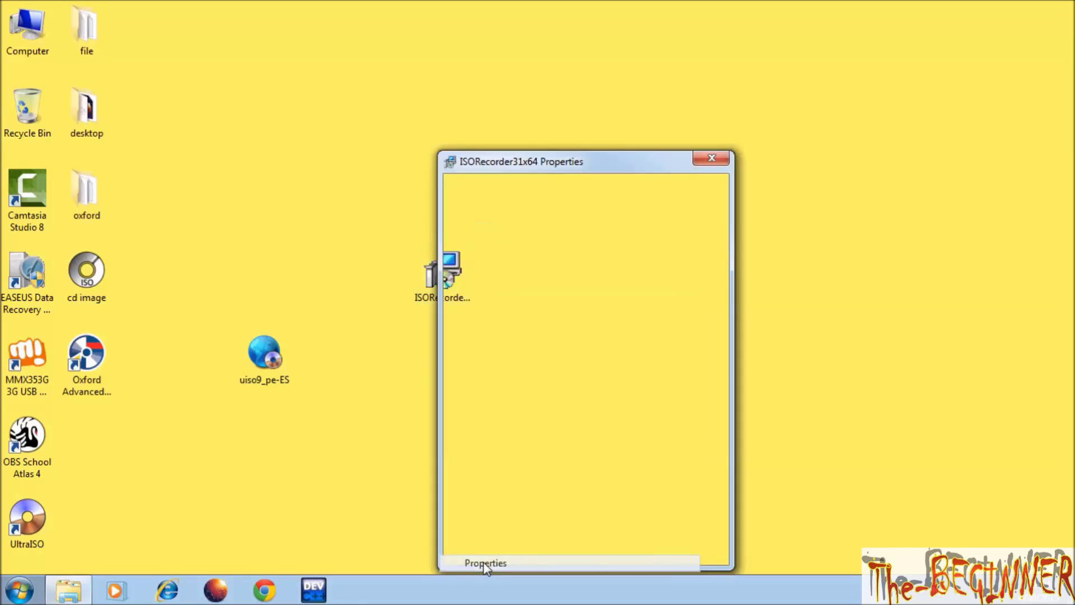
left_click(706, 157)
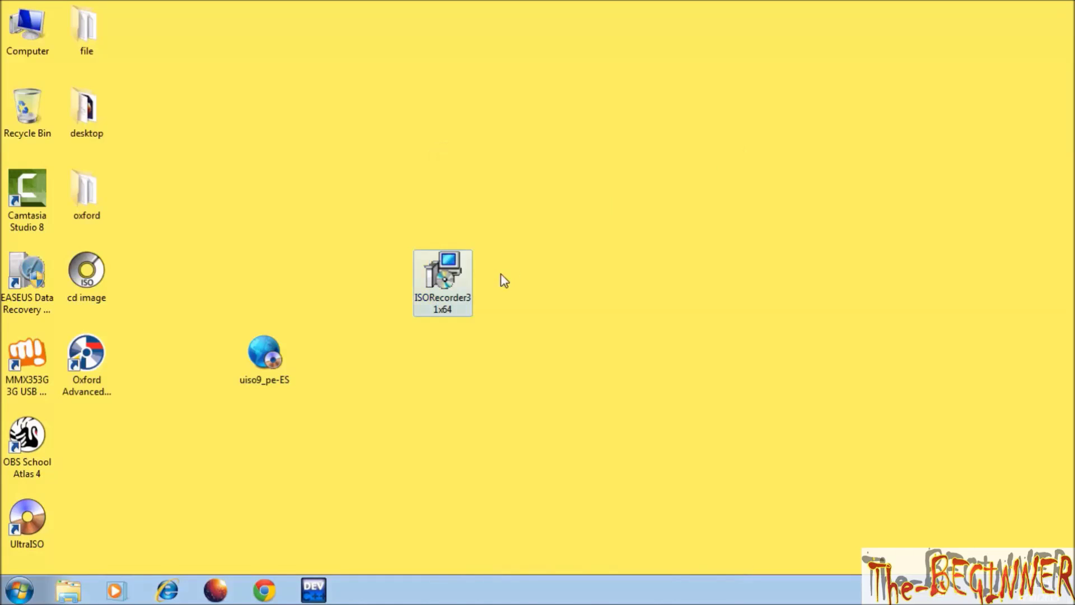
- Run the ISORecorder31x64 installer through its wizard and close it when finished
double_click(440, 277)
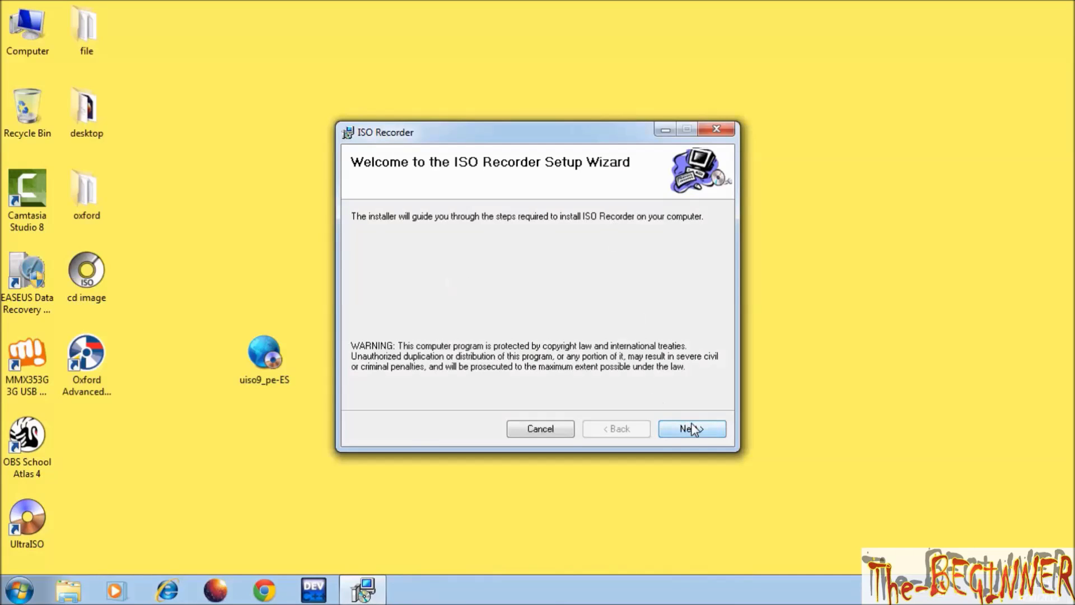
left_click(695, 432)
left_click(694, 429)
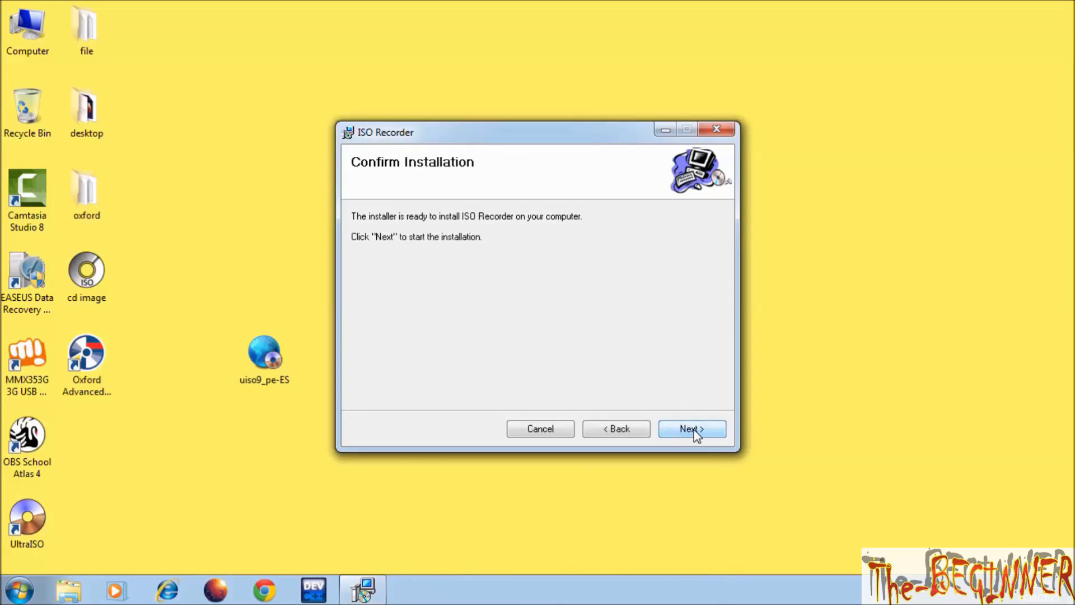
left_click(693, 429)
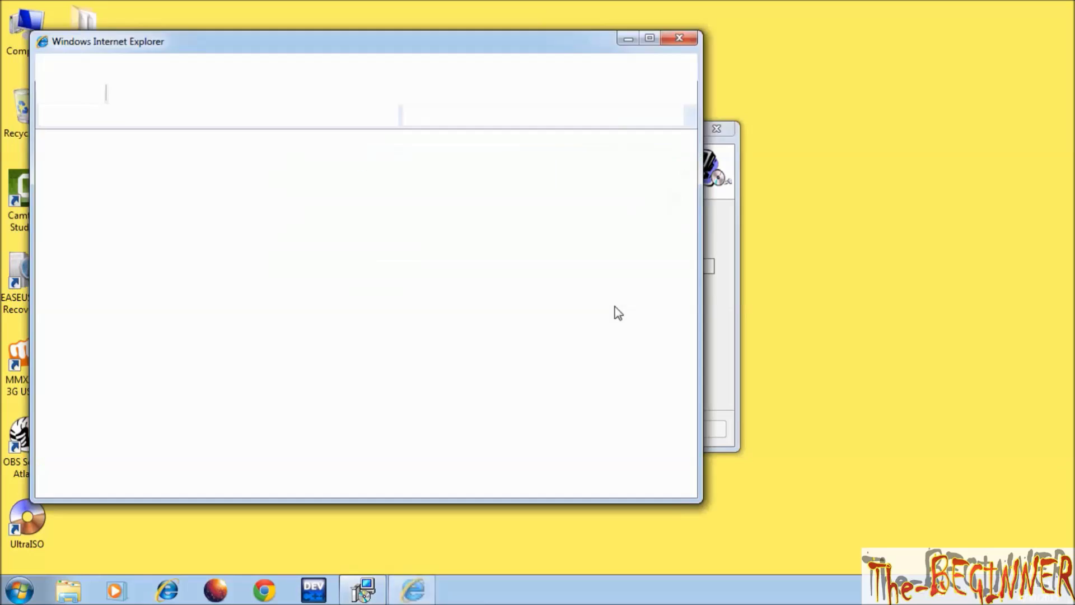
left_click(676, 37)
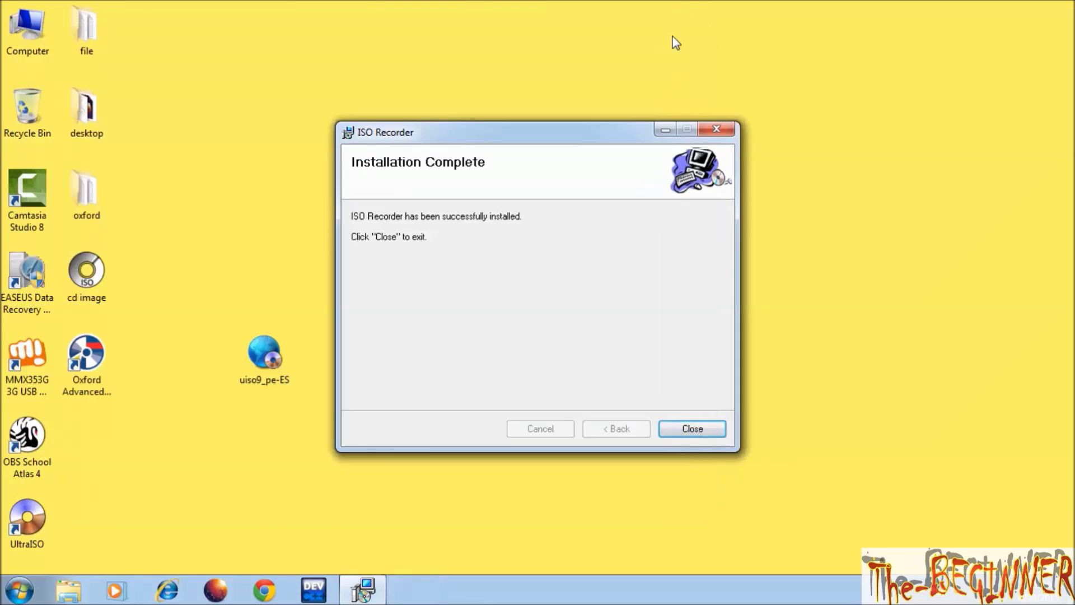
left_click(691, 432)
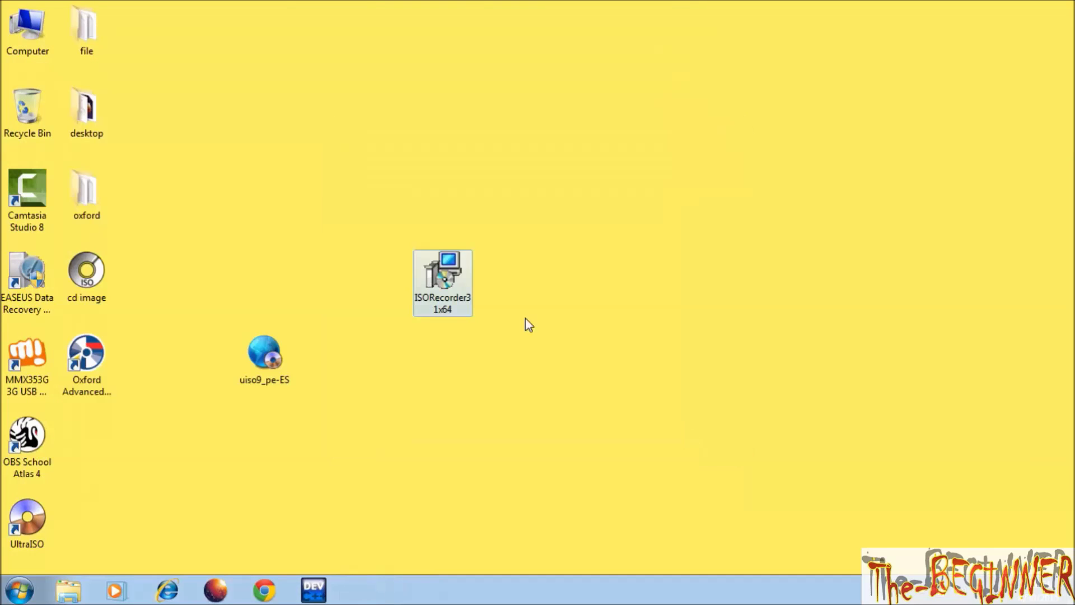
- Start Create image from CD/DVD for the OSAI disc in DVD RW Drive (F:)
double_click(34, 31)
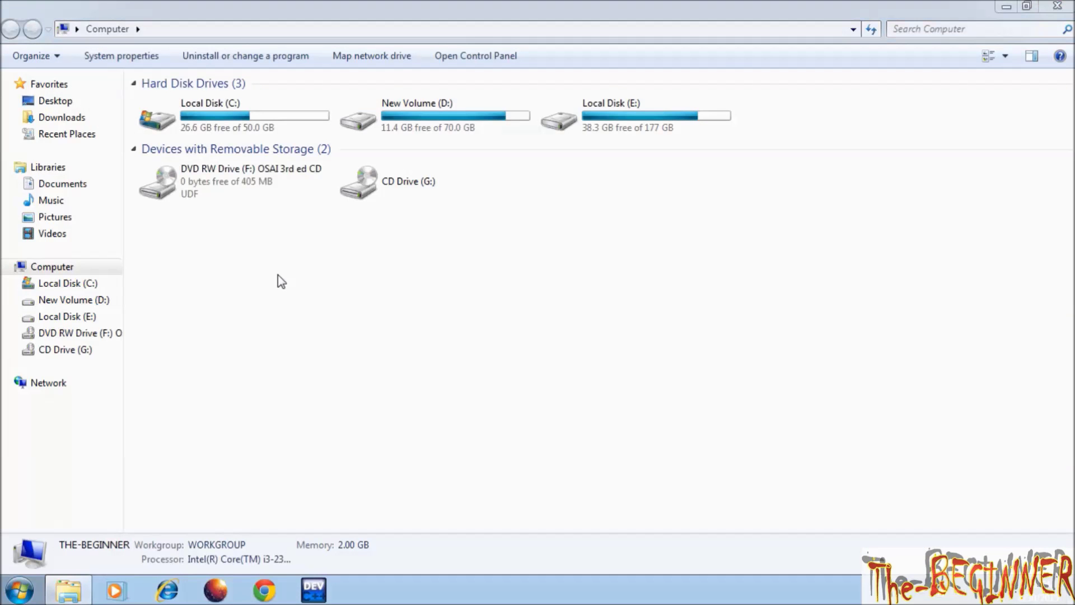
right_click(239, 170)
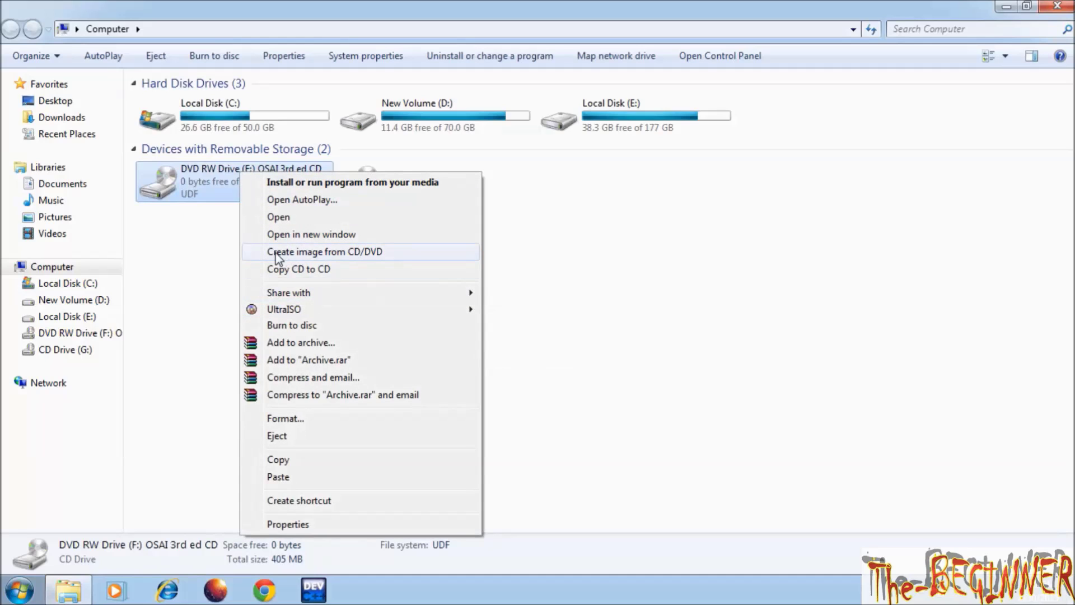
left_click(364, 253)
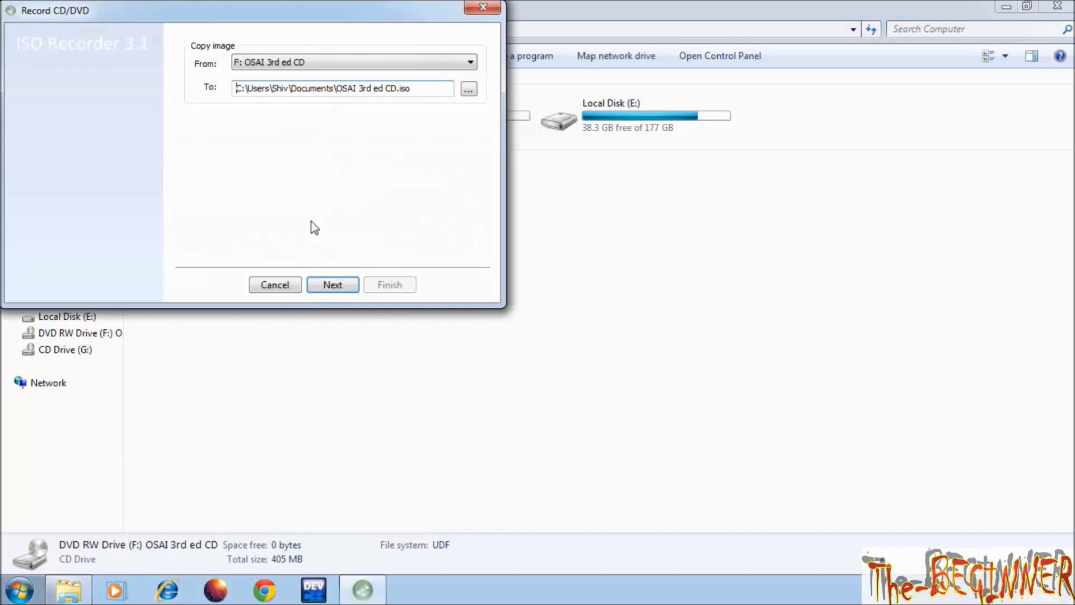
left_click_drag(219, 11, 500, 142)
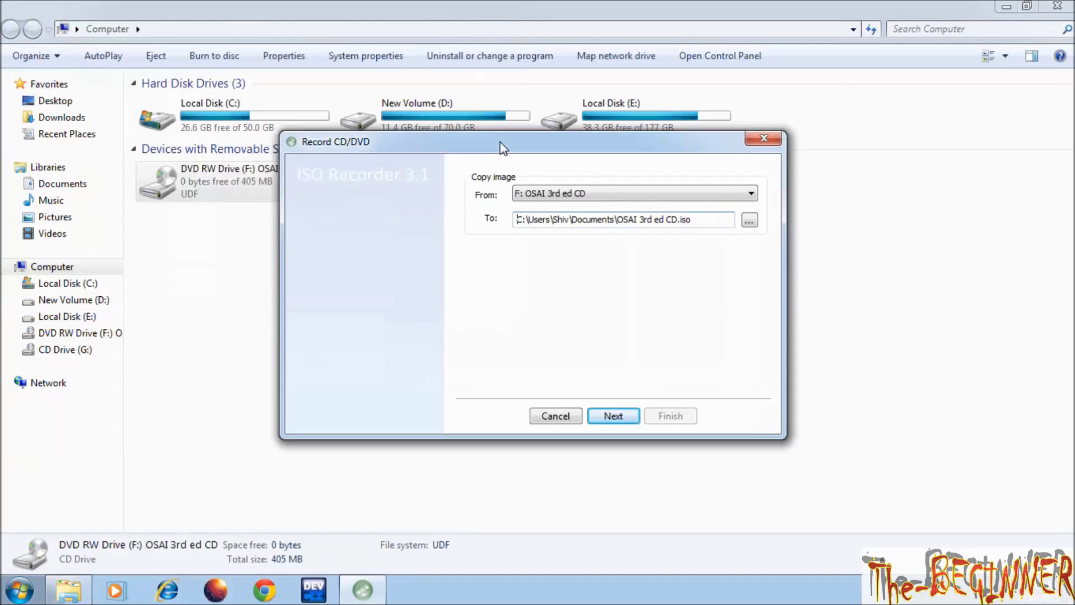
- Save the image to the Desktop named 'new c' and begin copying the disc
left_click(749, 221)
left_click(391, 269)
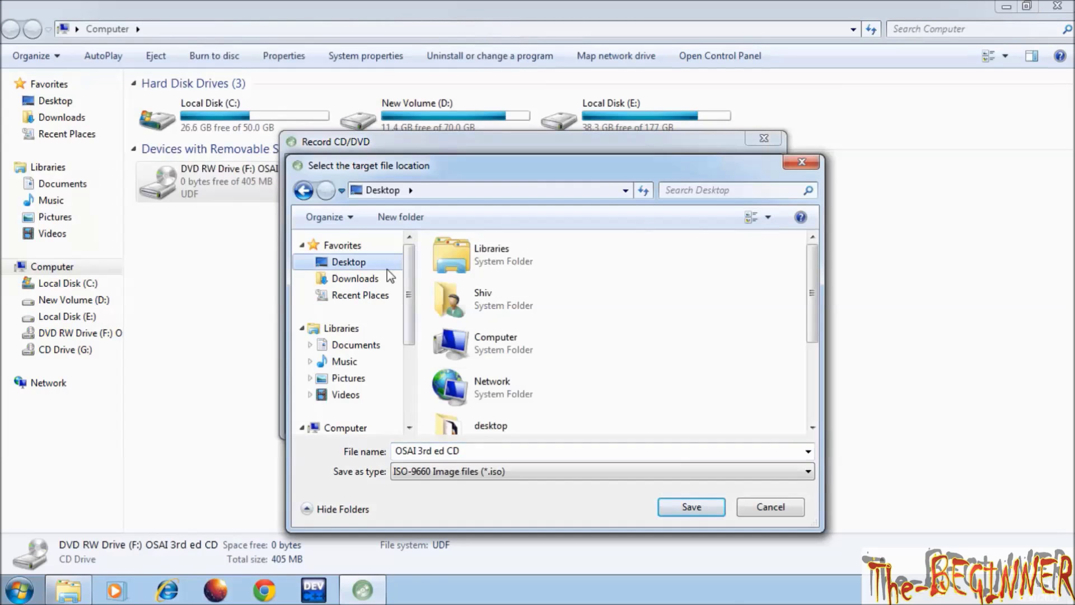
left_click(596, 450)
type("ne")
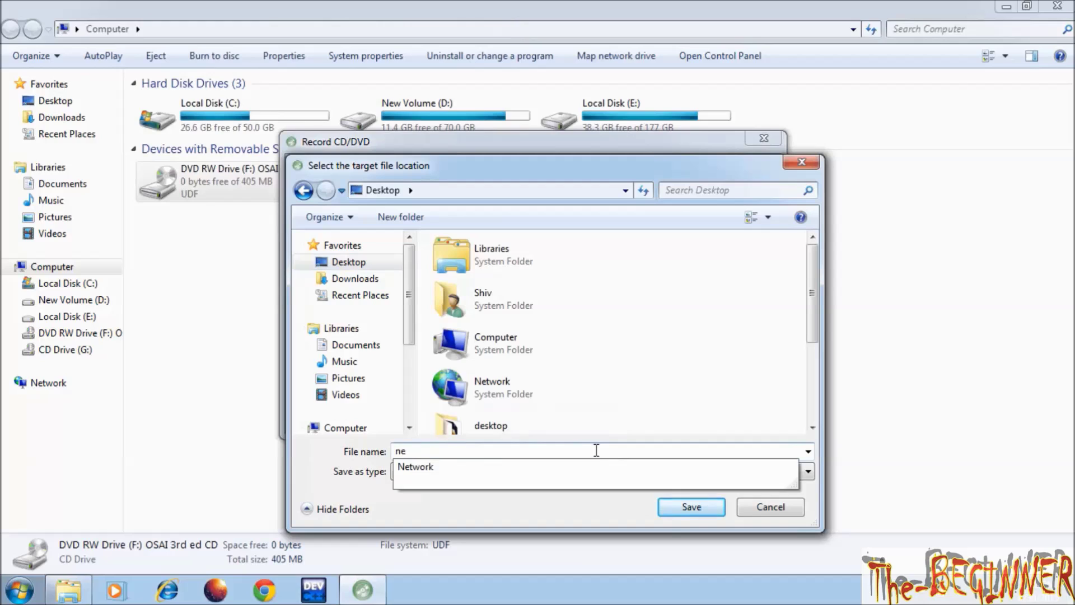
type("w cd image")
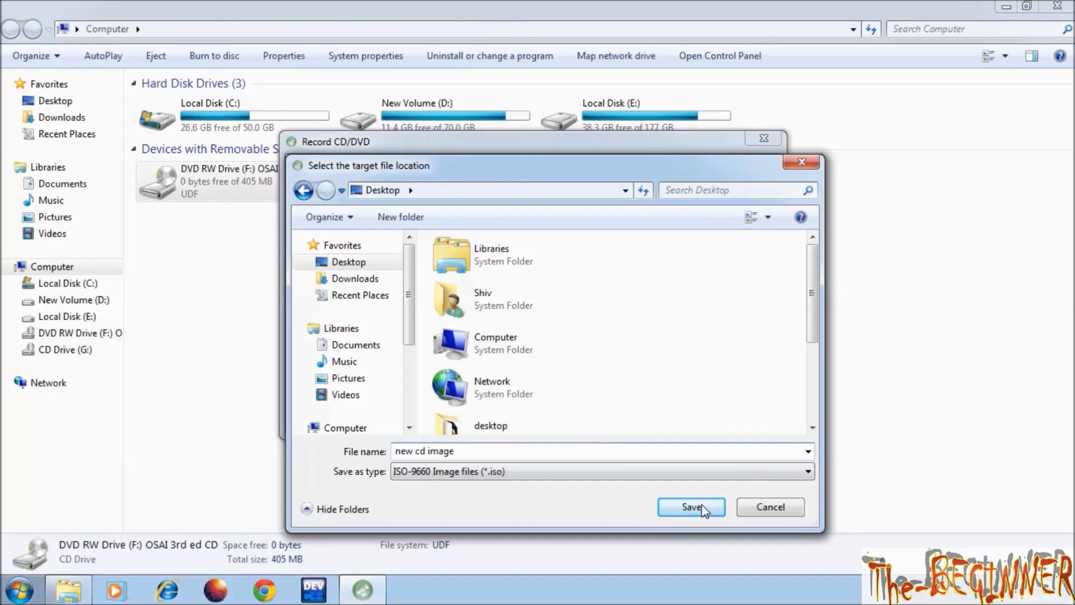
left_click(701, 505)
left_click(605, 414)
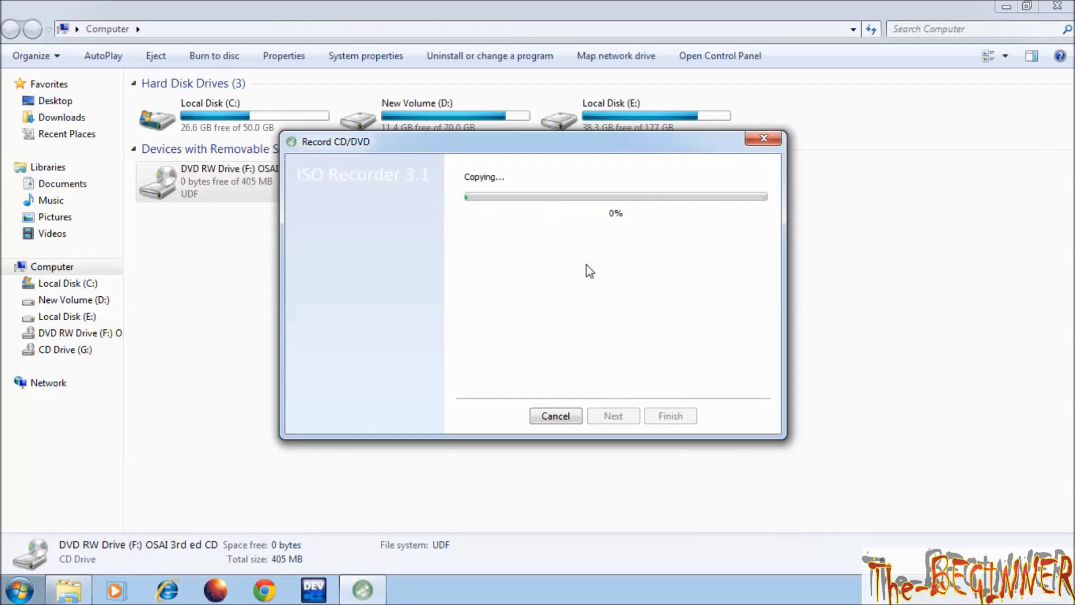
left_click(1055, 7)
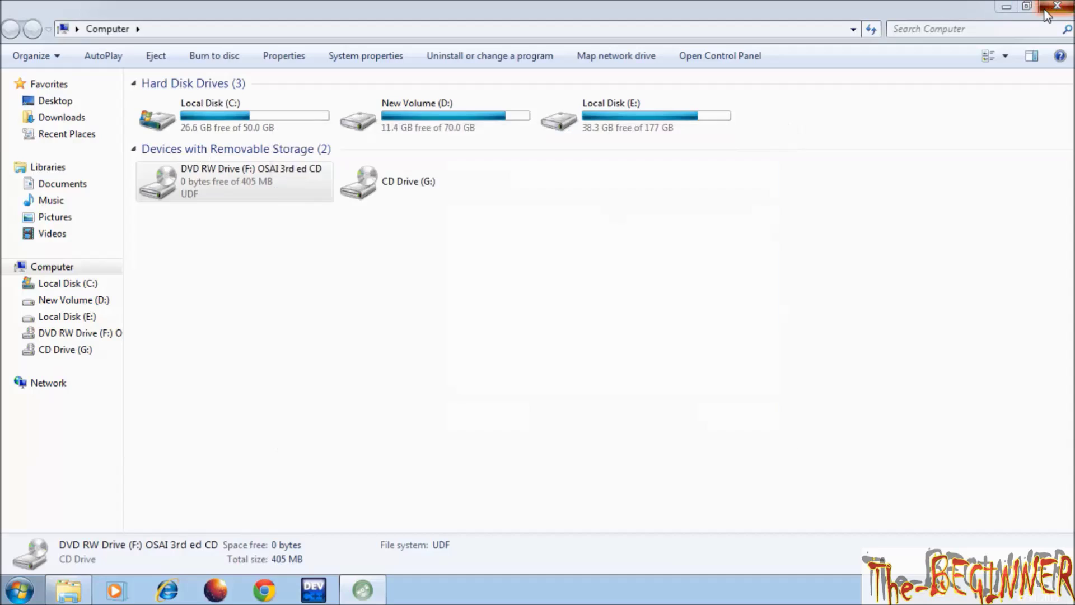
left_click(115, 472)
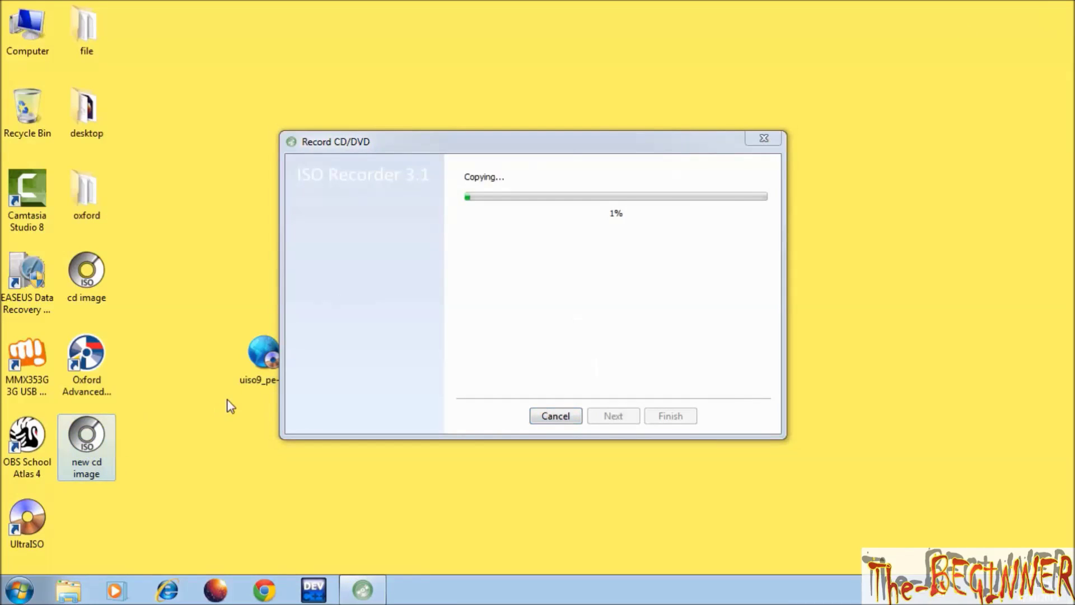